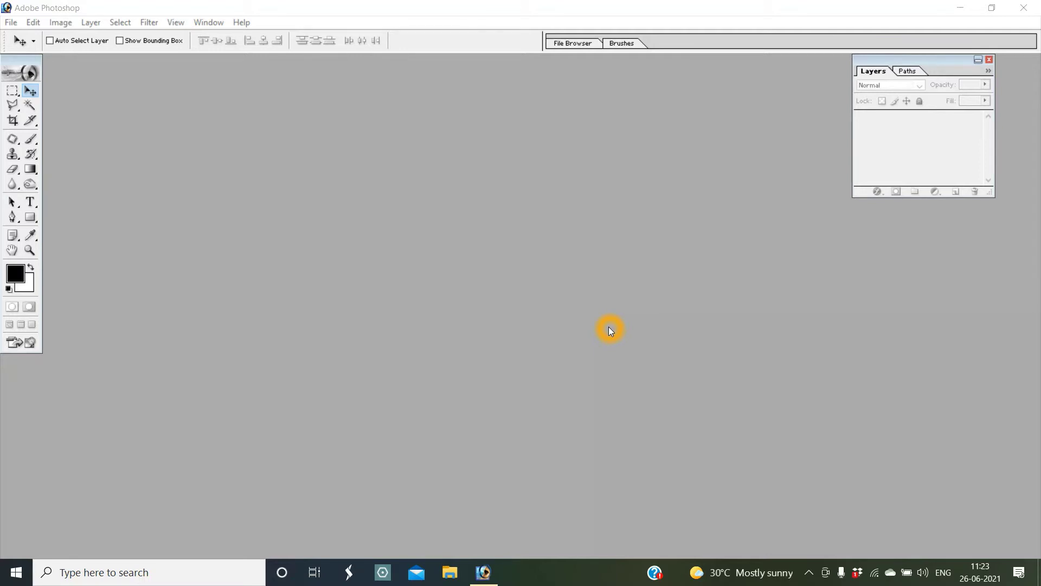
- Create a new 6 x 4 inch RGB document at 300 pixels/inch with white contents and reposition its window
{"action": "left_click", "coordinate": [12, 22]}
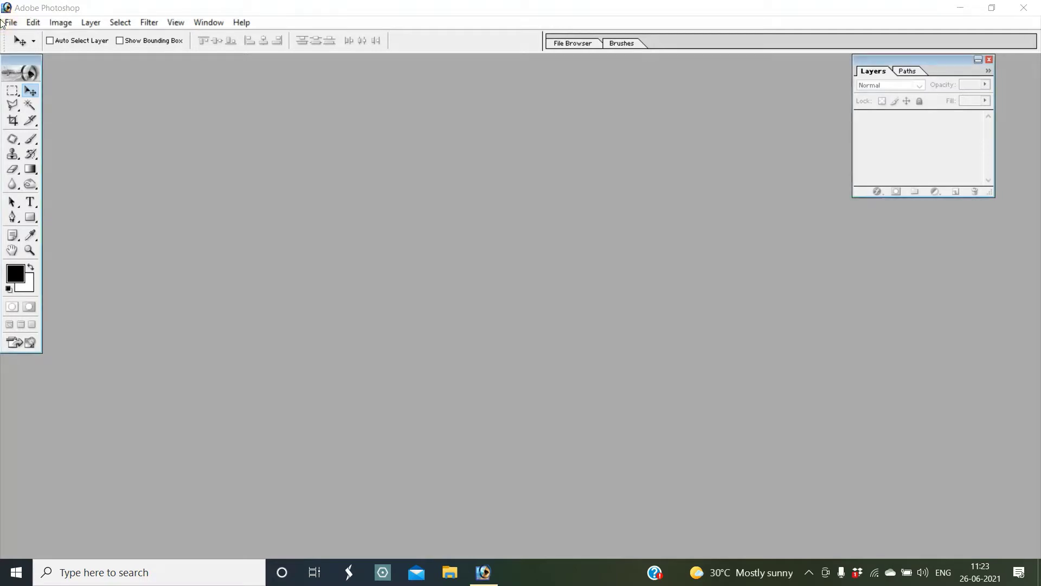
{"action": "left_click", "coordinate": [12, 22]}
{"action": "left_click", "coordinate": [15, 24]}
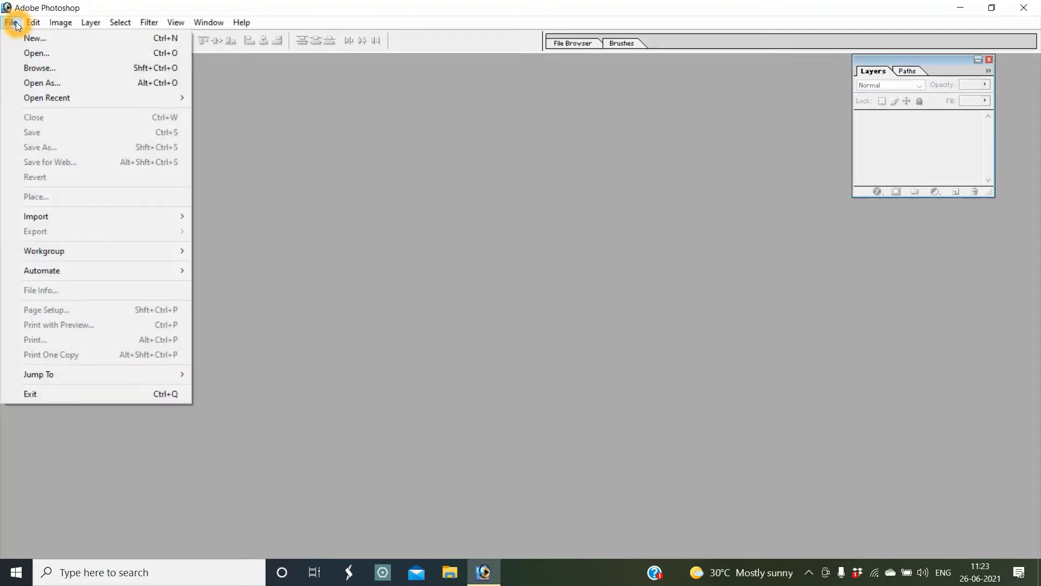
{"action": "left_click", "coordinate": [27, 36]}
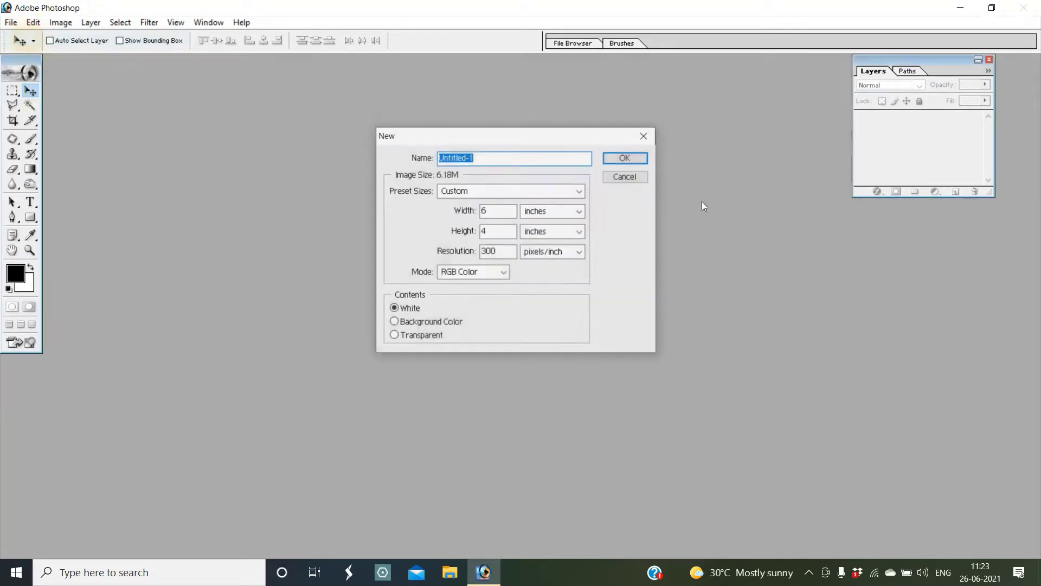
{"action": "left_click_drag", "start_coordinate": [542, 137], "coordinate": [575, 136]}
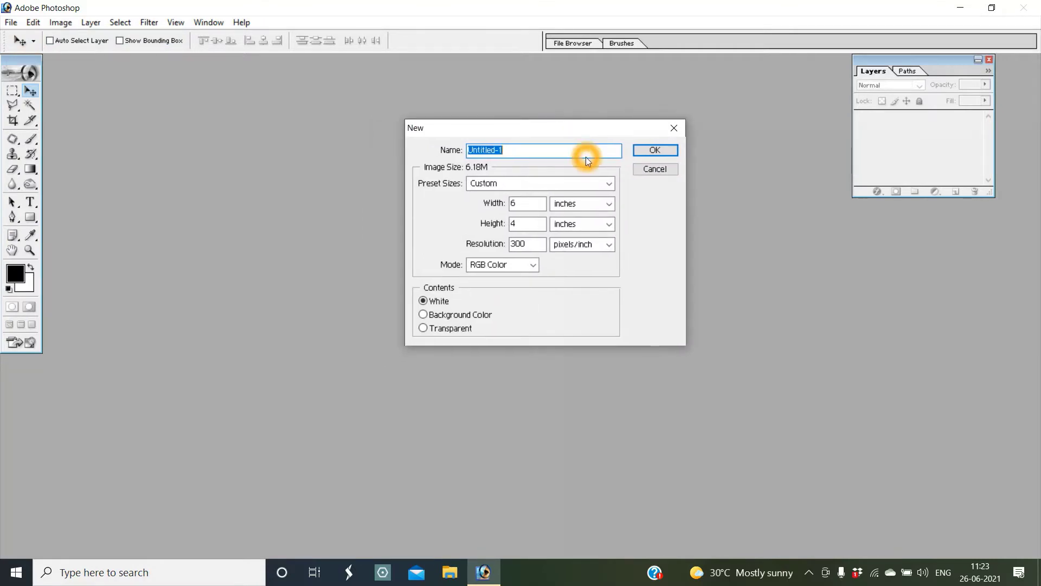
{"action": "left_click", "coordinate": [618, 150]}
{"action": "left_click", "coordinate": [661, 151]}
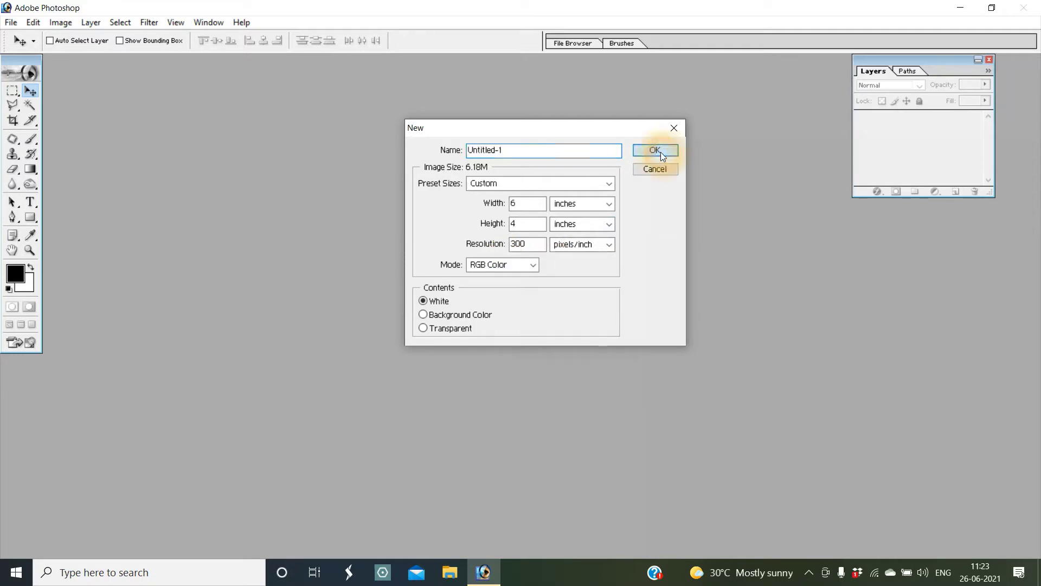
{"action": "left_click_drag", "start_coordinate": [478, 74], "coordinate": [579, 81]}
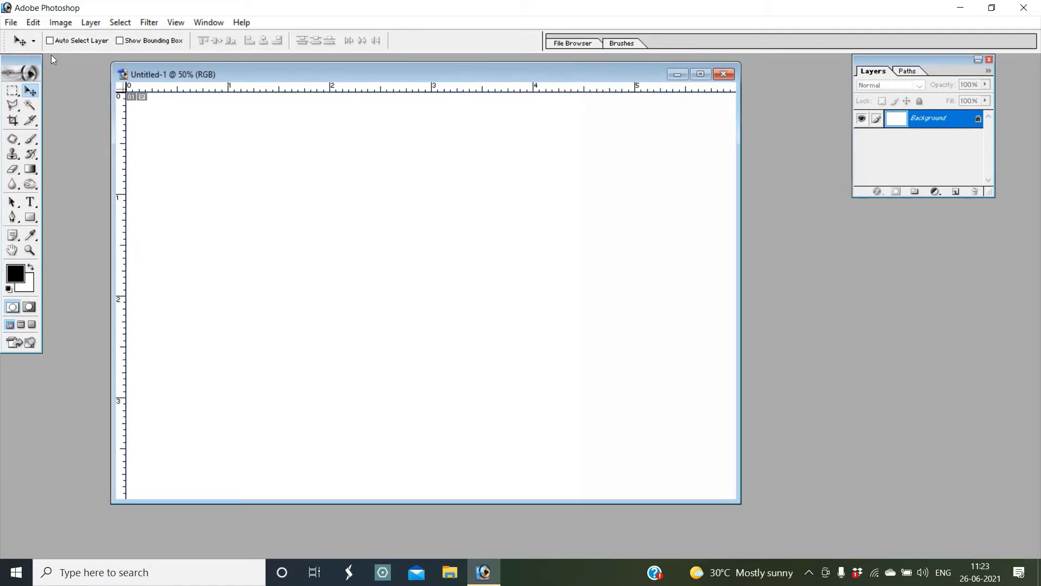
- Open the PP copy photo from the Desktop and place its window over the blank document
{"action": "left_click", "coordinate": [11, 22]}
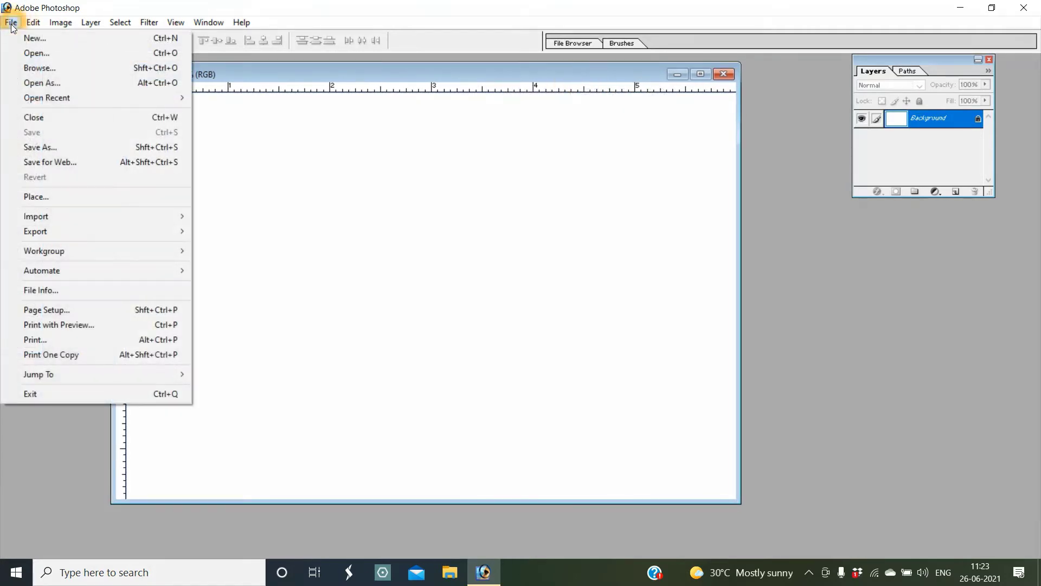
{"action": "left_click", "coordinate": [27, 54]}
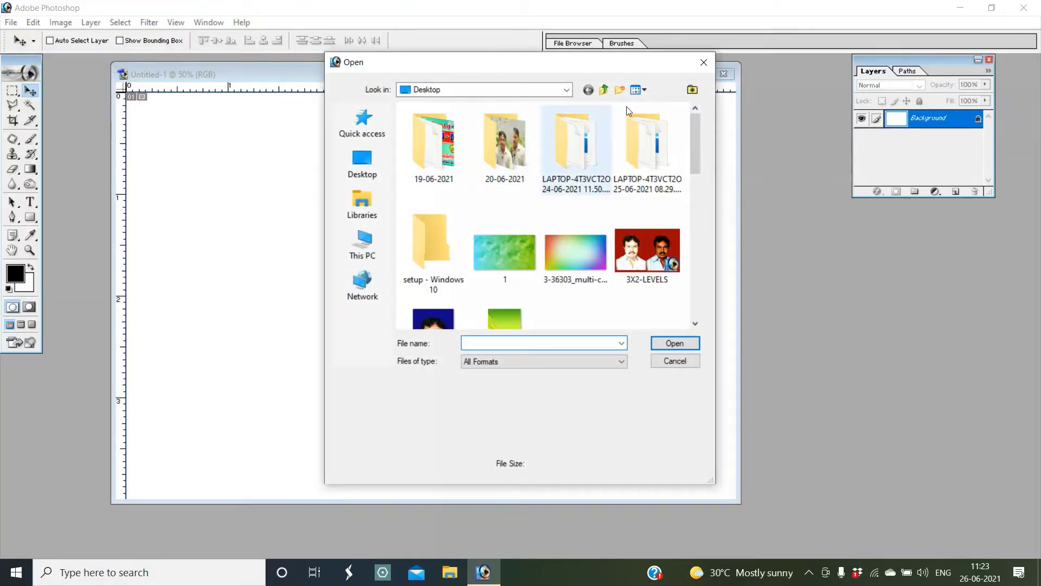
{"action": "left_click_drag", "start_coordinate": [698, 146], "coordinate": [709, 254]}
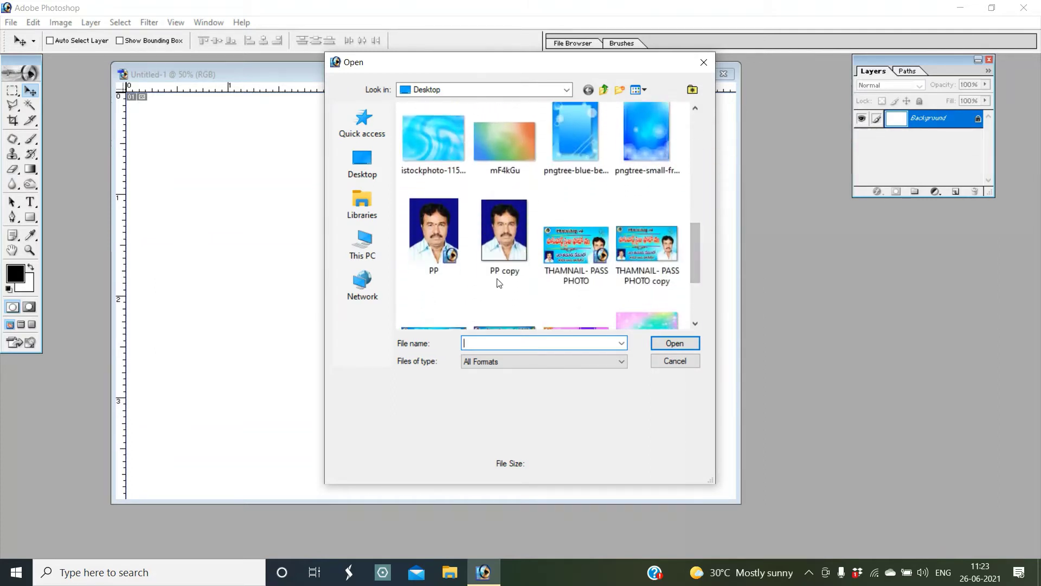
{"action": "left_click", "coordinate": [507, 249]}
{"action": "left_click", "coordinate": [677, 346]}
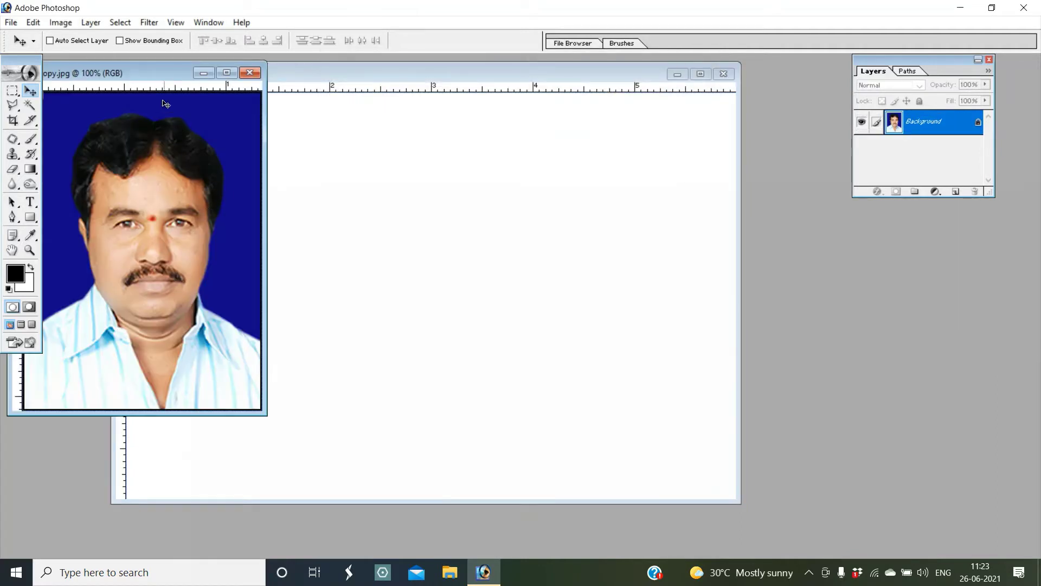
{"action": "left_click_drag", "start_coordinate": [152, 74], "coordinate": [288, 96]}
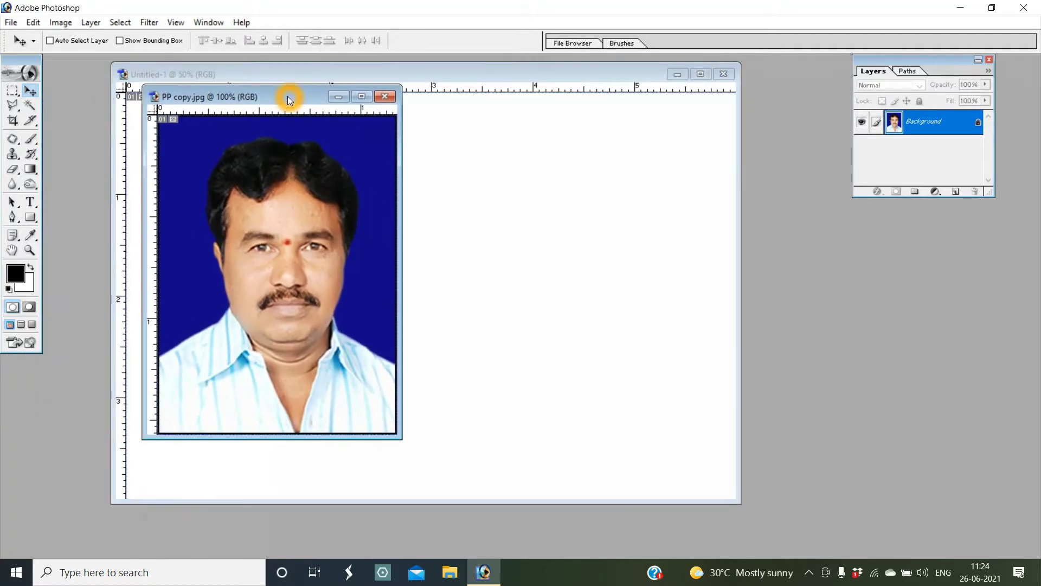
- Copy the passport photo with the Move tool into the blank 6 x 4 inch document
{"action": "left_click", "coordinate": [295, 143]}
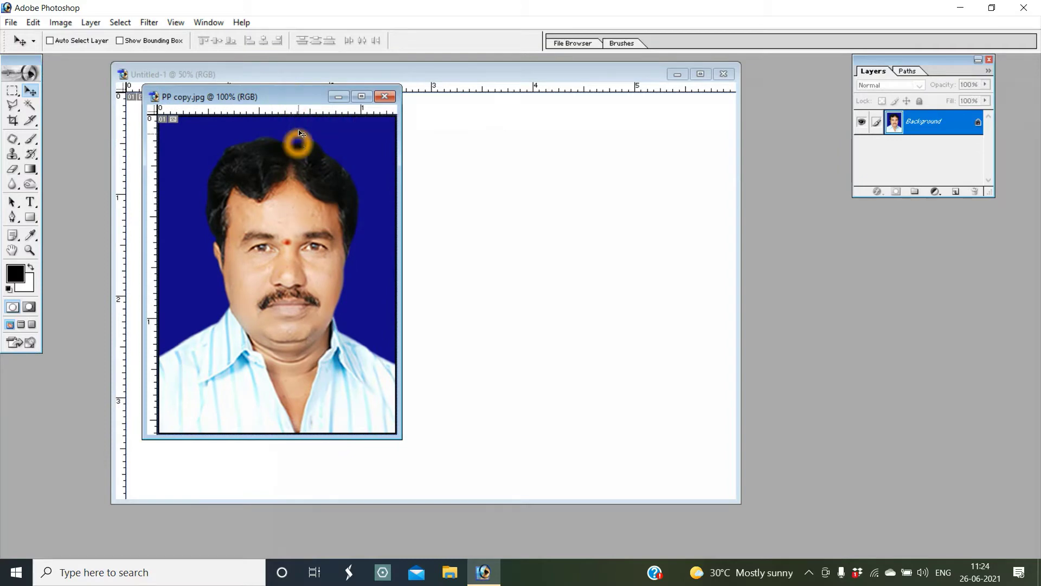
{"action": "left_click", "coordinate": [304, 209]}
{"action": "left_click_drag", "start_coordinate": [303, 209], "coordinate": [276, 184]}
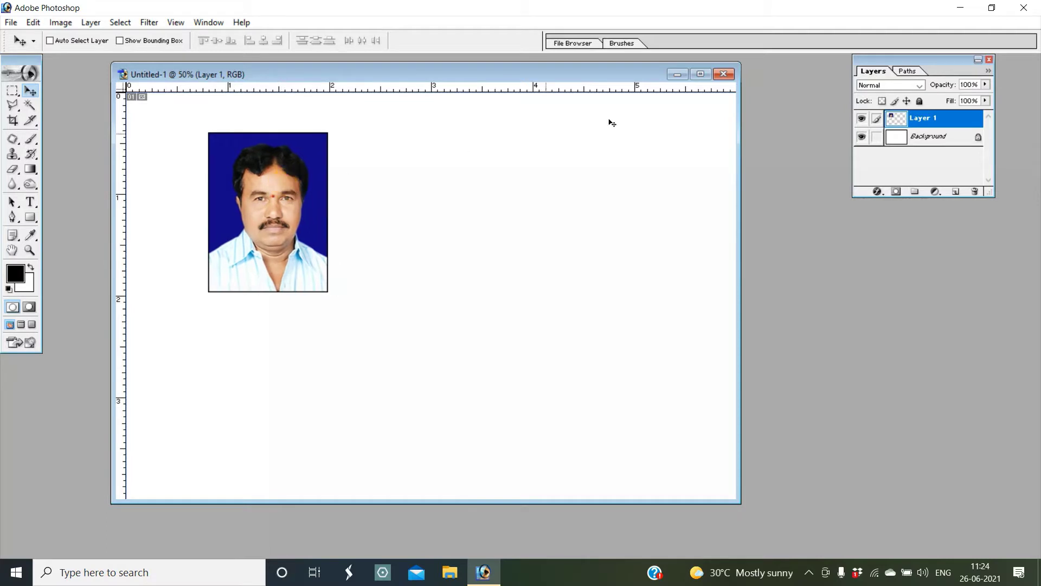
- Maximize the document window and move the photo to about 0.2 inch from the page's left and top edges
{"action": "left_click", "coordinate": [701, 76]}
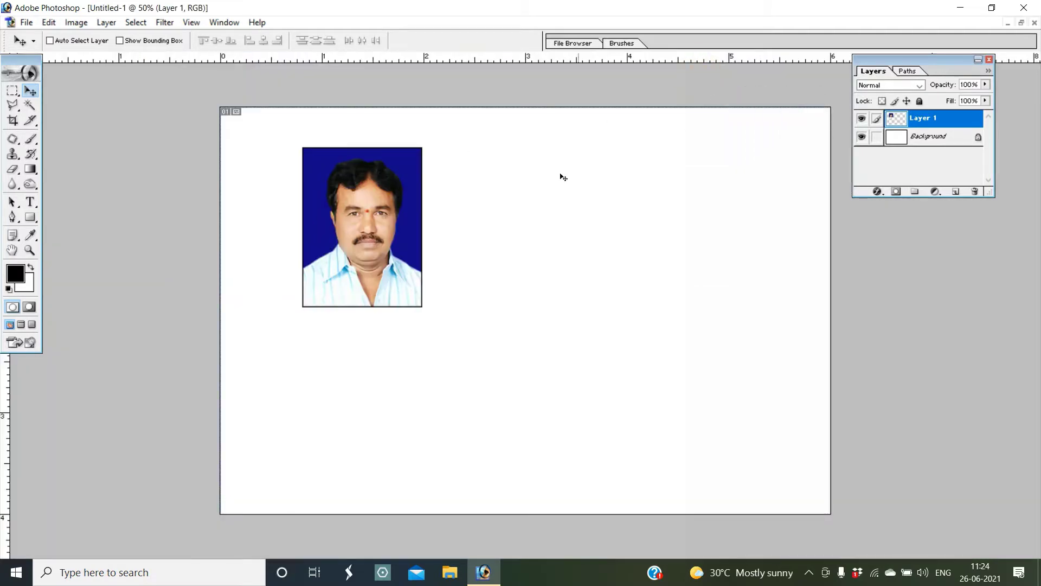
{"action": "left_click", "coordinate": [539, 213]}
{"action": "left_click", "coordinate": [389, 216]}
{"action": "left_click", "coordinate": [381, 213]}
{"action": "right_click", "coordinate": [392, 215]}
{"action": "left_click", "coordinate": [398, 221]}
{"action": "left_click_drag", "start_coordinate": [398, 222], "coordinate": [337, 202]}
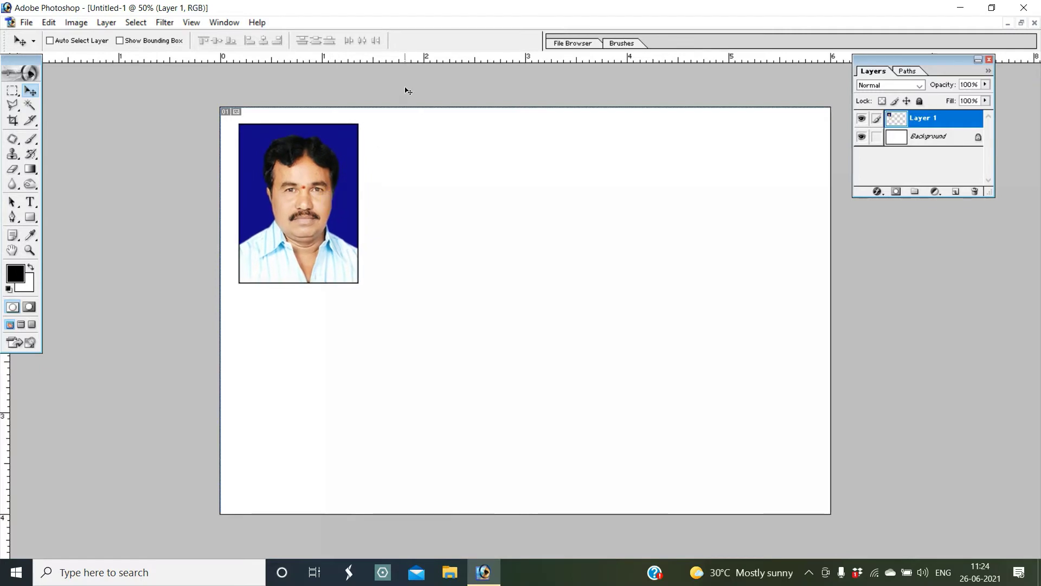
- Place horizontal guides along the photo's top and bottom edges and a vertical guide along its left edge
{"action": "left_click_drag", "start_coordinate": [403, 58], "coordinate": [408, 125]}
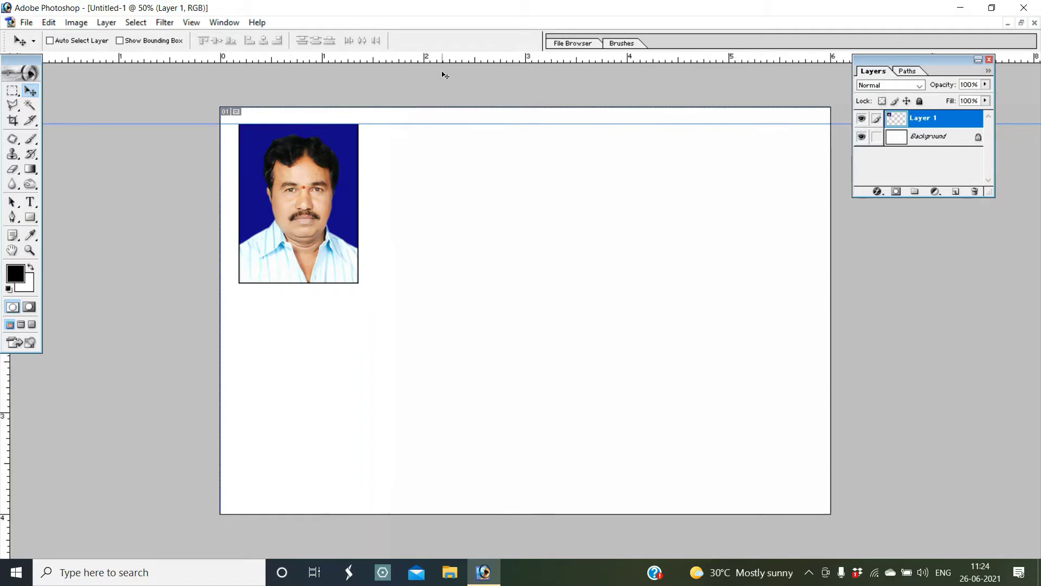
{"action": "left_click_drag", "start_coordinate": [443, 59], "coordinate": [434, 282]}
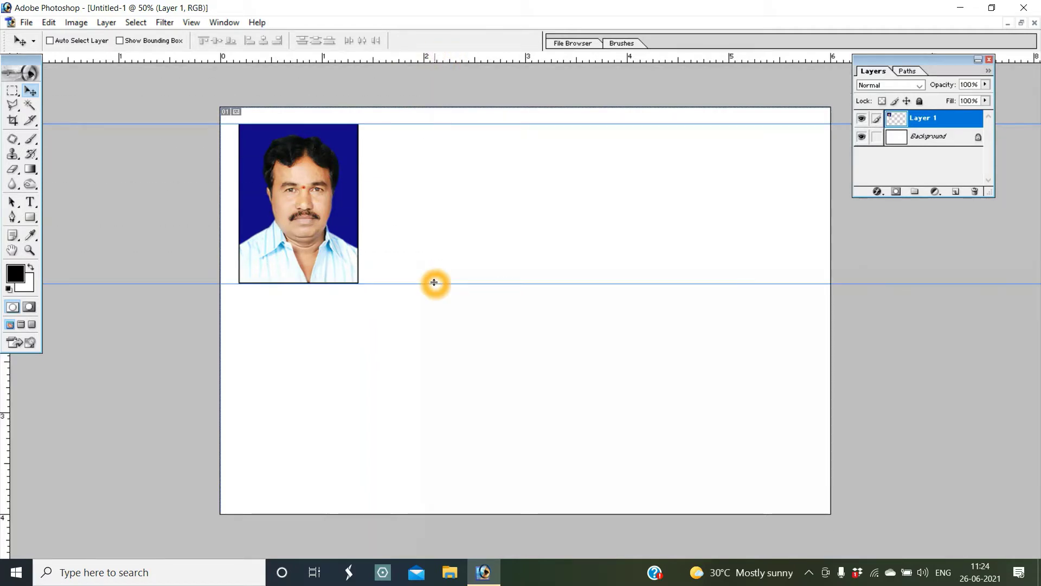
{"action": "left_click_drag", "start_coordinate": [4, 414], "coordinate": [95, 413]}
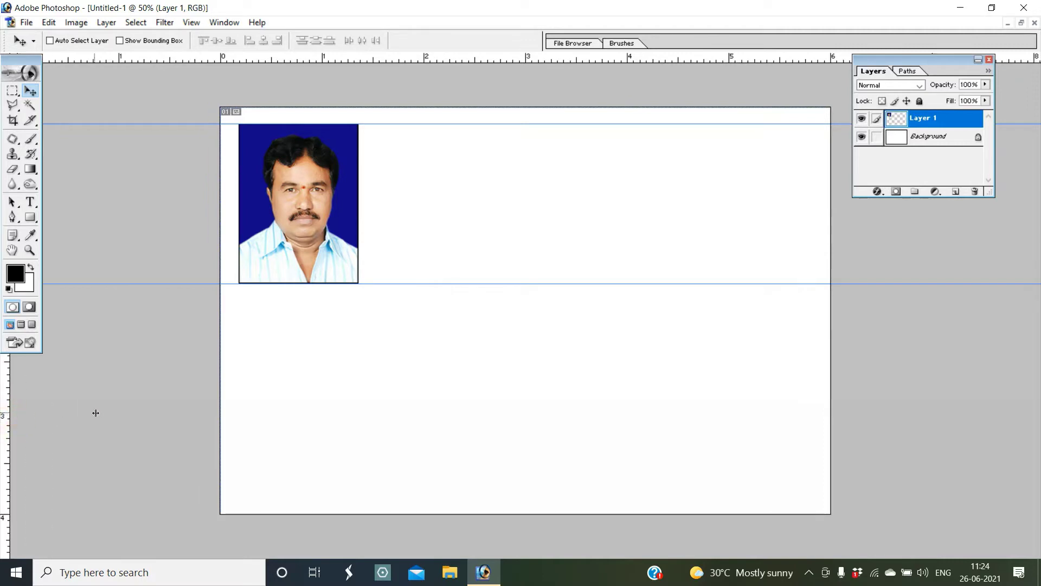
{"action": "left_click_drag", "start_coordinate": [208, 411], "coordinate": [239, 418]}
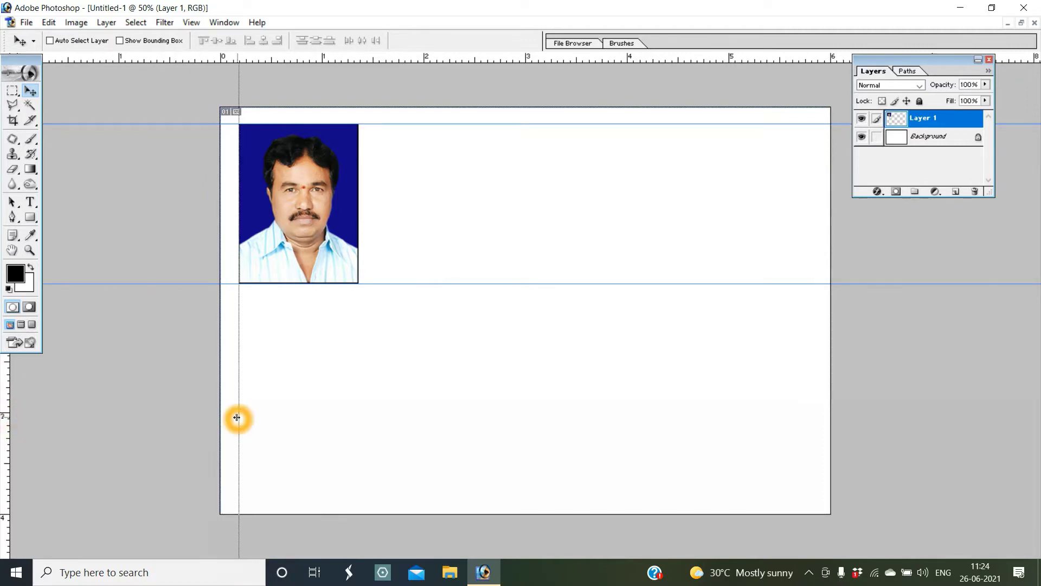
- Duplicate the photo to its right on the same row, leaving a gap of about 0.25 inch
{"action": "left_click", "coordinate": [357, 251]}
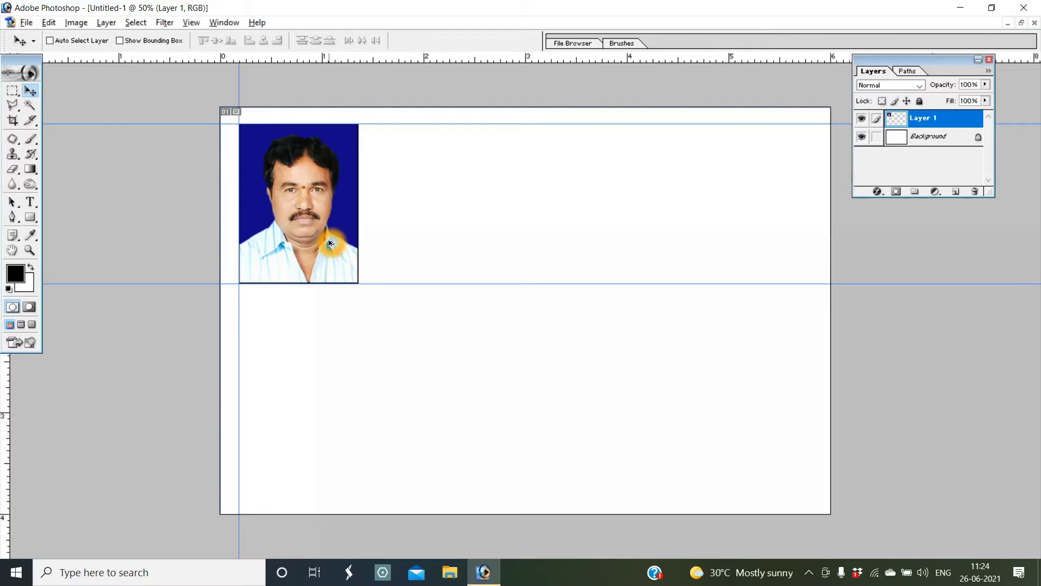
{"action": "left_click_drag", "start_coordinate": [330, 242], "coordinate": [474, 240]}
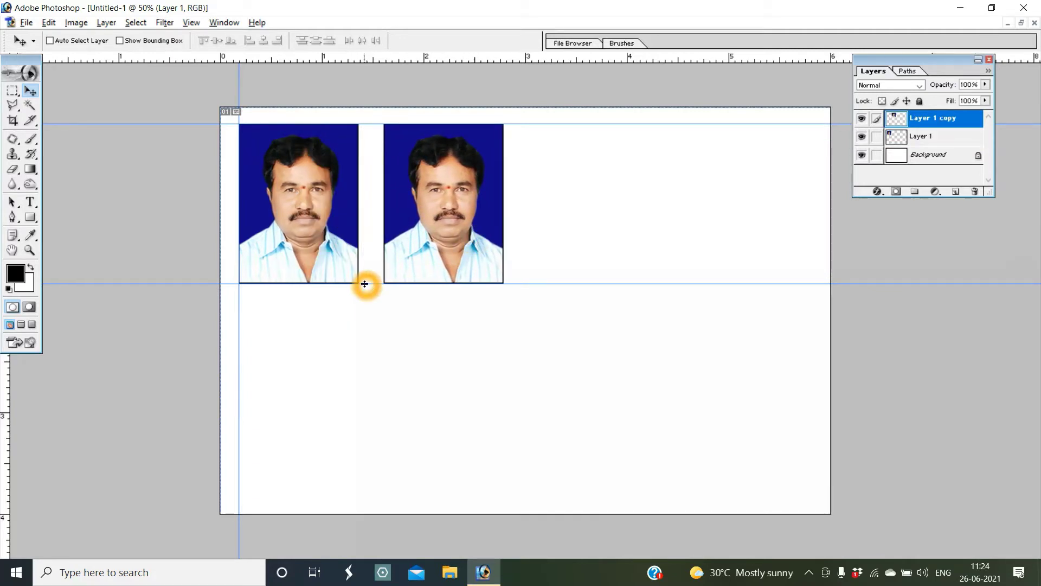
- Save the document to the Desktop as 4x6-pp in Photoshop PSD format with layers
{"action": "key", "text": "ctrl+s"}
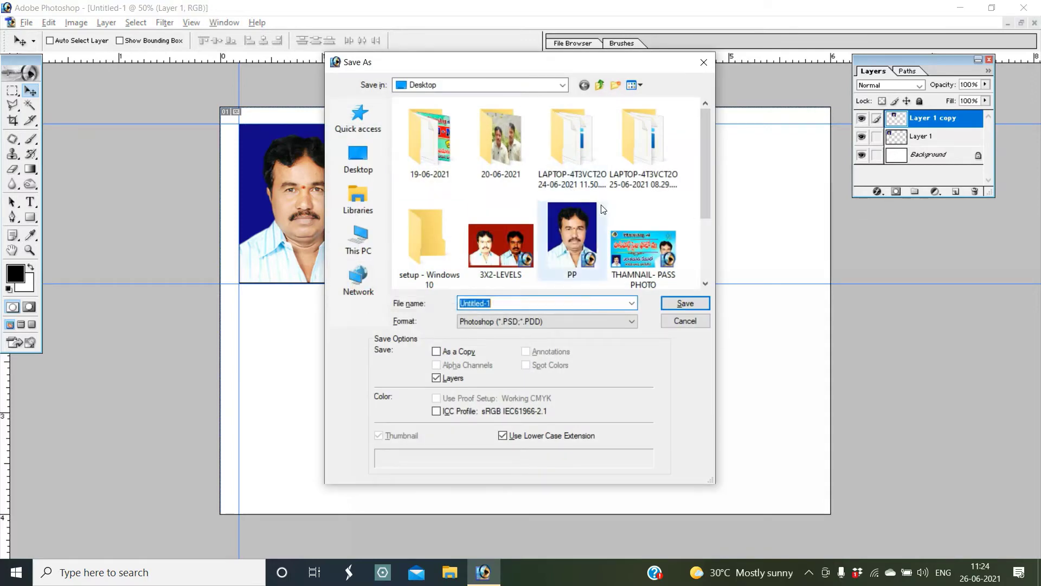
{"action": "type", "text": "4x6-pp"}
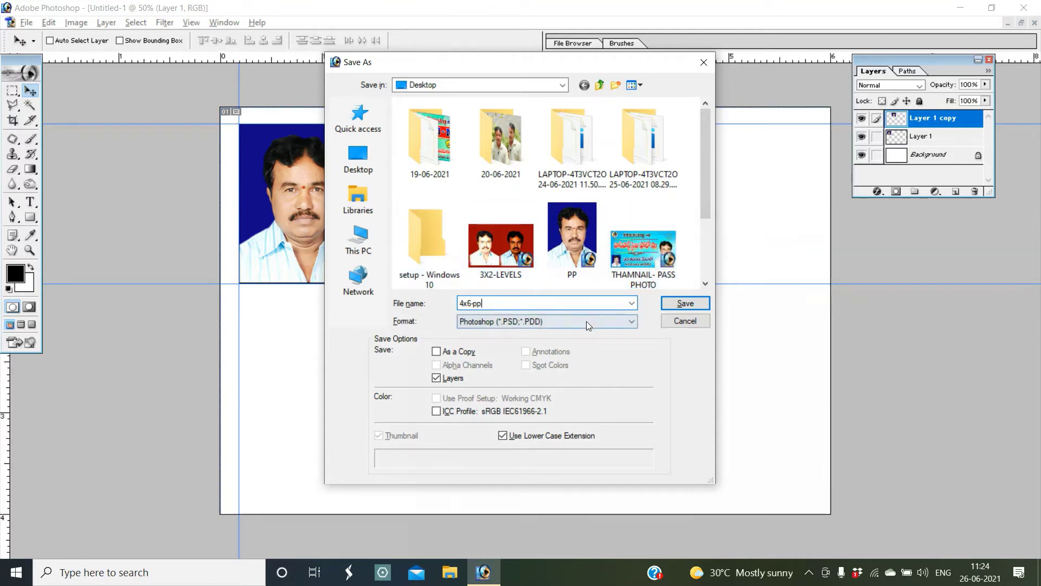
{"action": "left_click", "coordinate": [685, 303]}
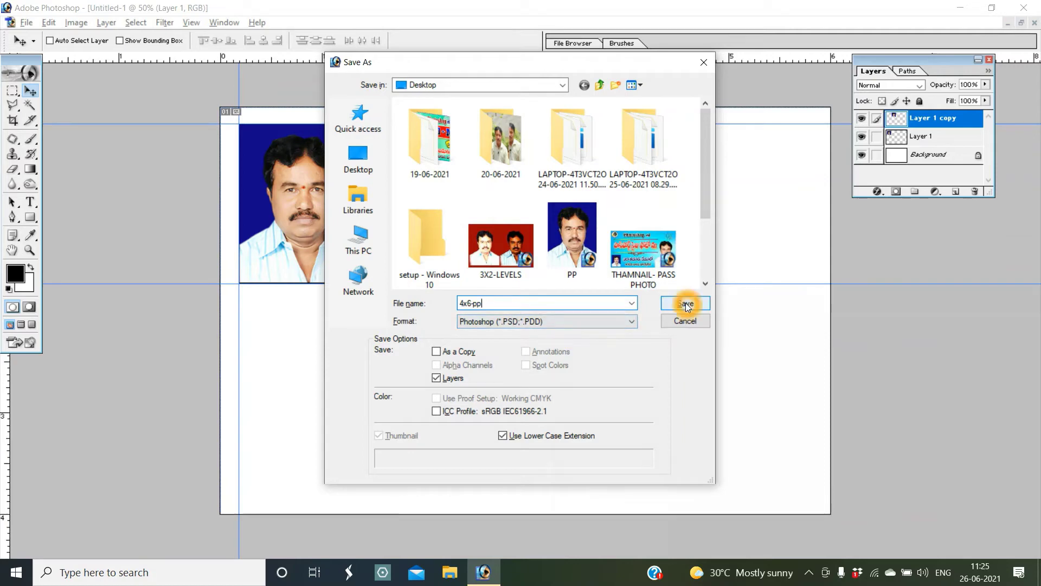
{"action": "left_click", "coordinate": [510, 260]}
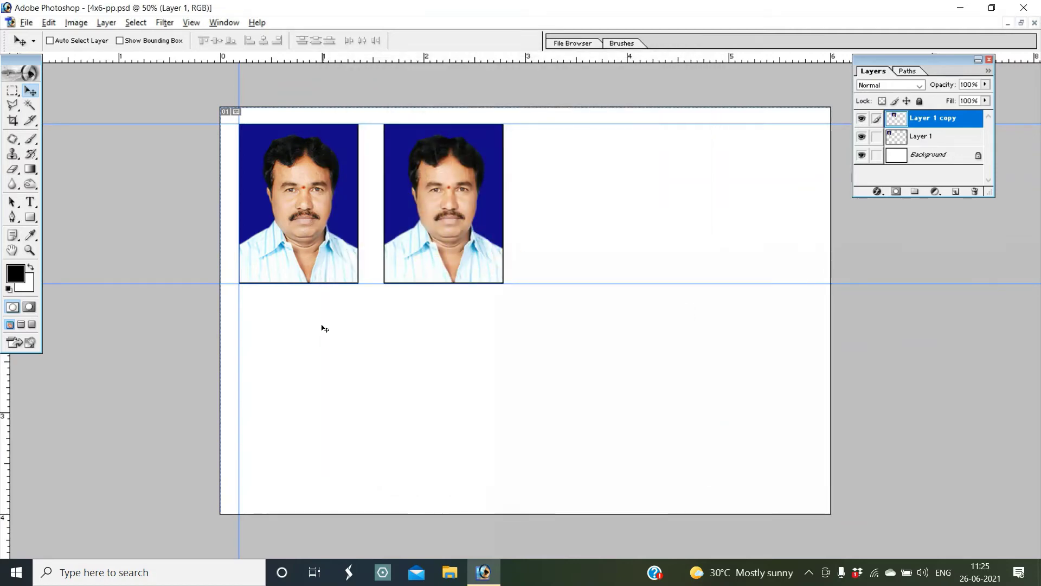
- Add vertical guides along the first photo's right edge and along both side edges of the second photo
{"action": "left_click", "coordinate": [283, 344]}
{"action": "left_click", "coordinate": [4, 411]}
{"action": "left_click_drag", "start_coordinate": [8, 393], "coordinate": [379, 407]}
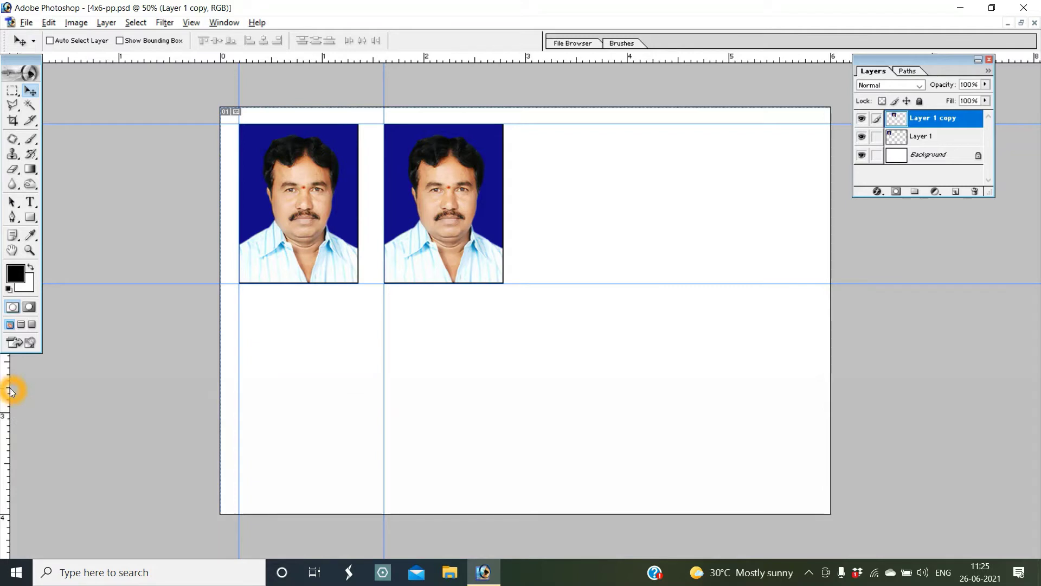
{"action": "left_click_drag", "start_coordinate": [11, 388], "coordinate": [357, 419]}
{"action": "left_click", "coordinate": [496, 263]}
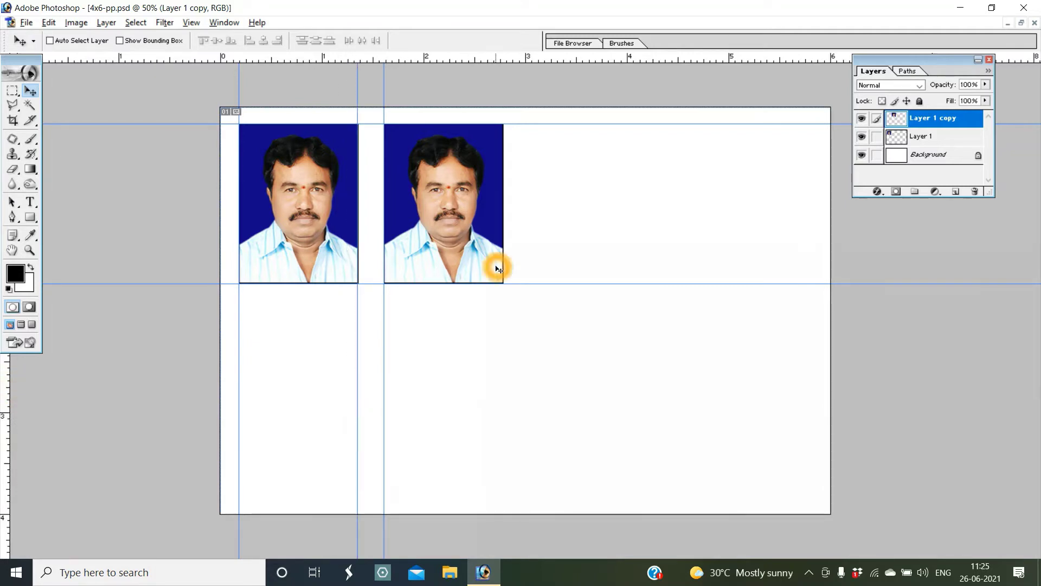
{"action": "left_click_drag", "start_coordinate": [5, 376], "coordinate": [504, 376]}
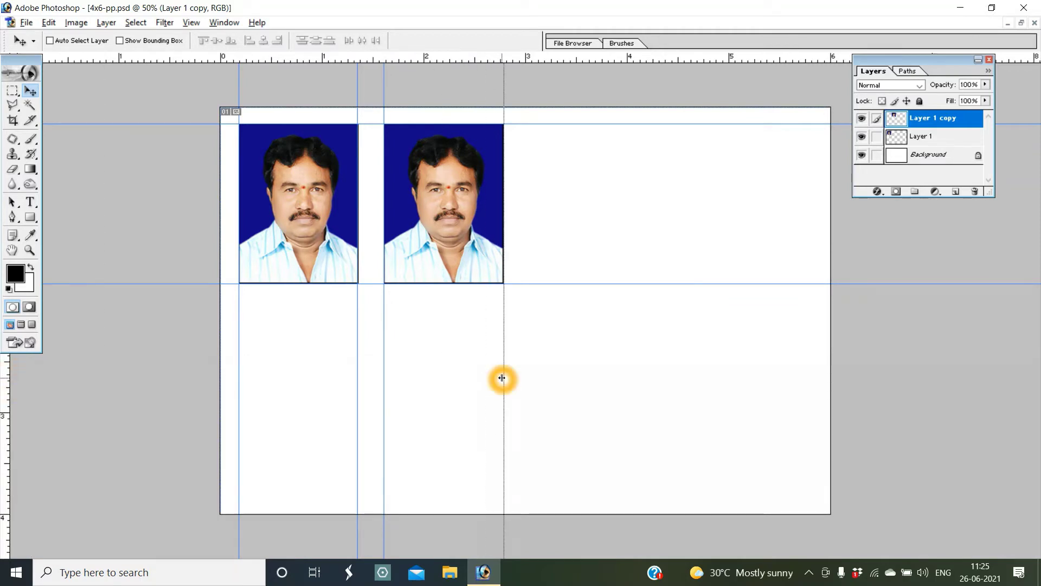
- Duplicate the second photo to its right as a third photo, aligned between the horizontal guides
{"action": "right_click", "coordinate": [484, 240]}
{"action": "left_click", "coordinate": [497, 245]}
{"action": "left_click", "coordinate": [475, 228]}
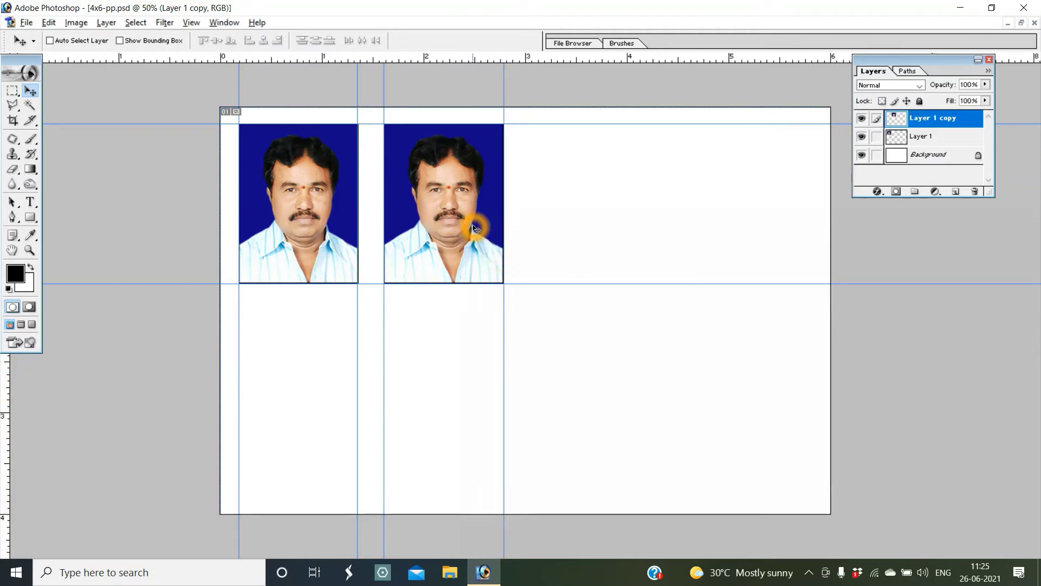
{"action": "left_click_drag", "start_coordinate": [470, 234], "coordinate": [614, 231]}
{"action": "key", "text": "ctrl+j"}
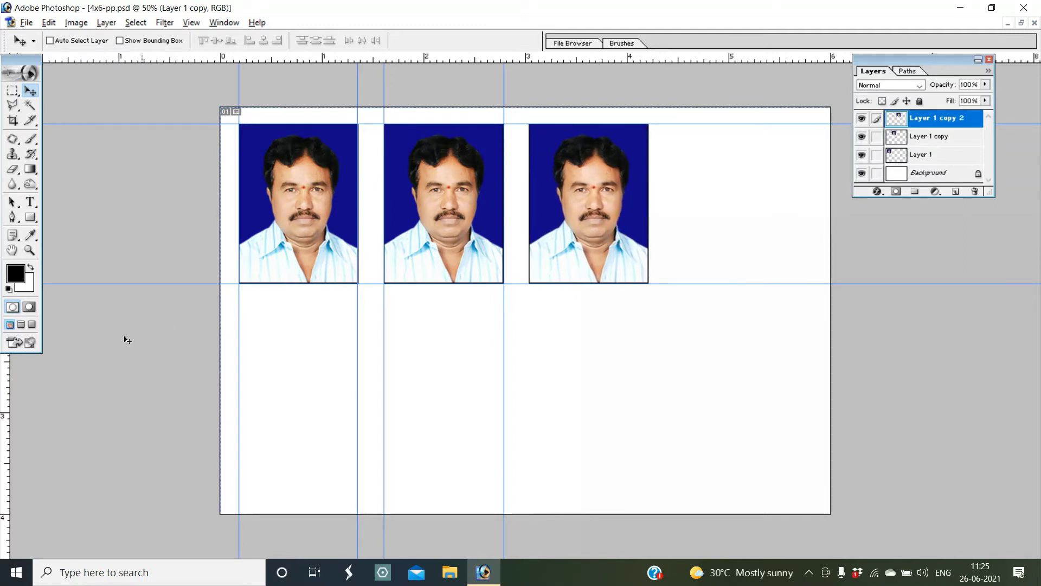
- Add vertical guides along the left and right edges of the third photo
{"action": "left_click_drag", "start_coordinate": [5, 369], "coordinate": [522, 365]}
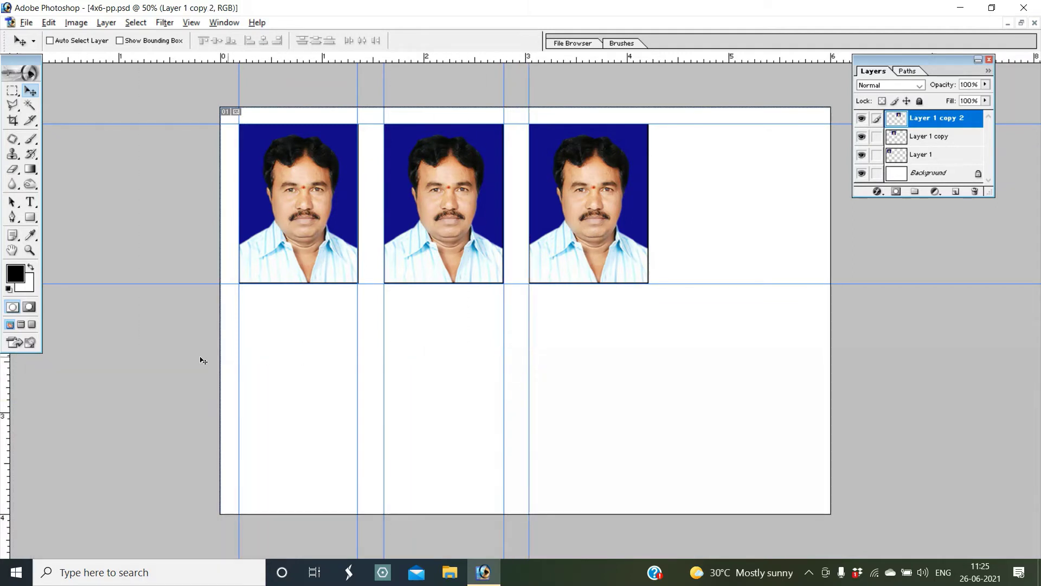
{"action": "left_click", "coordinate": [368, 276]}
{"action": "left_click_drag", "start_coordinate": [5, 390], "coordinate": [647, 379]}
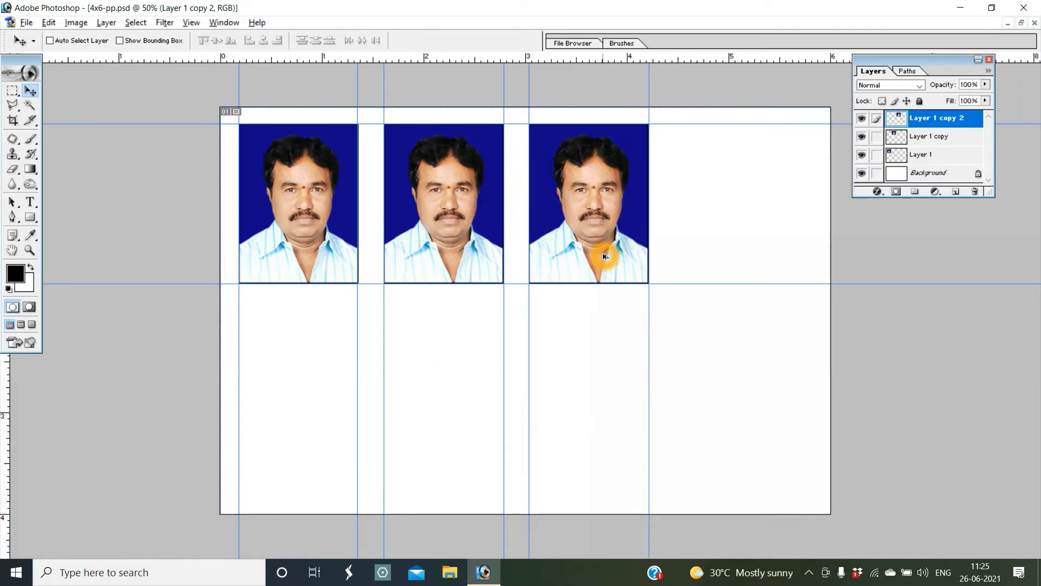
- Duplicate the third photo to its right as the fourth photo of the top row, keeping the same spacing
{"action": "left_click_drag", "start_coordinate": [604, 256], "coordinate": [749, 254]}
{"action": "key", "text": "ctrl+j"}
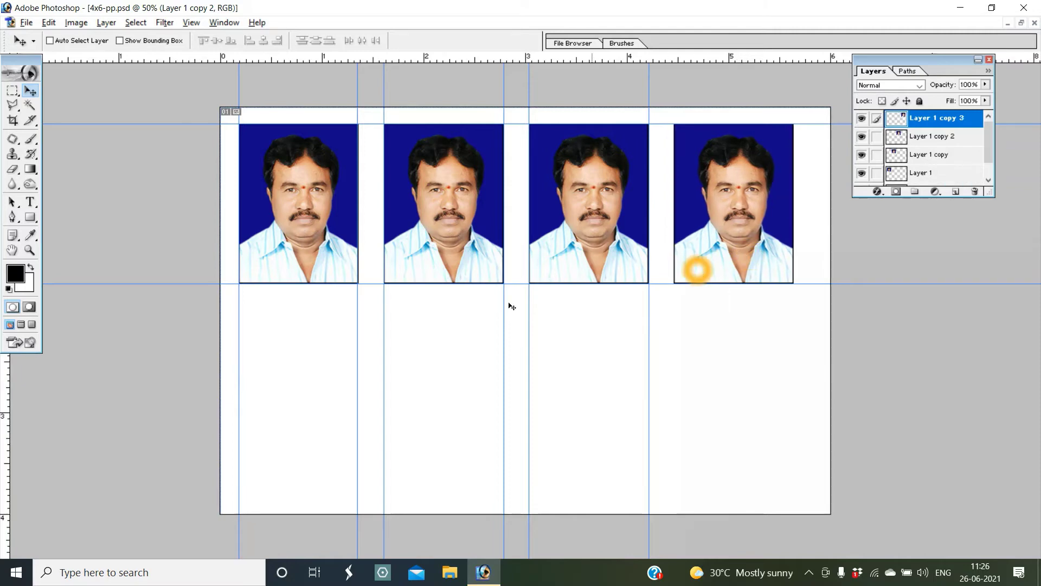
{"action": "left_click", "coordinate": [698, 270]}
- Add vertical guides along the left and right edges of the fourth photo
{"action": "left_click_drag", "start_coordinate": [11, 397], "coordinate": [20, 396]}
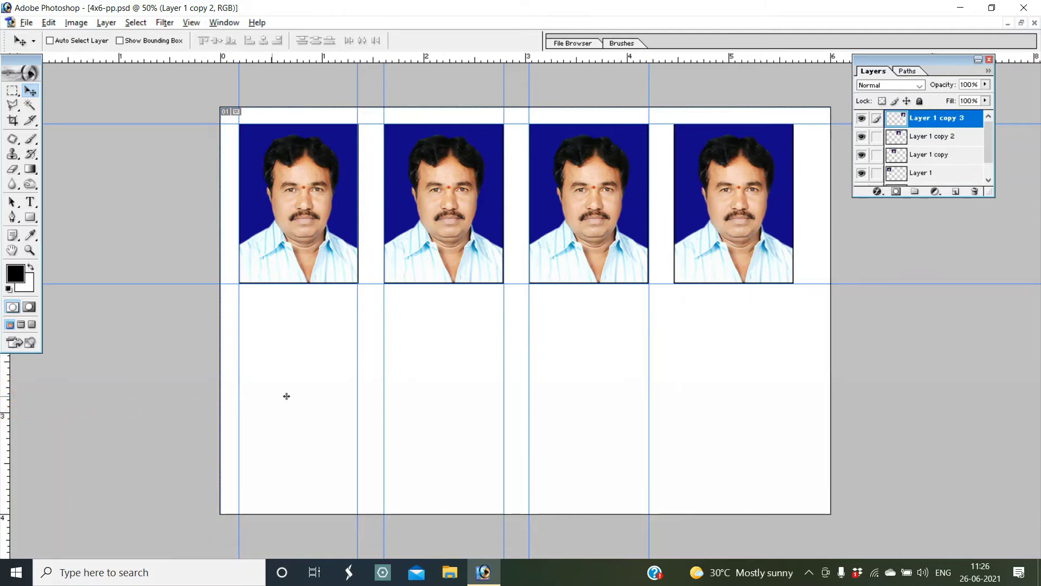
{"action": "left_click_drag", "start_coordinate": [287, 396], "coordinate": [674, 409]}
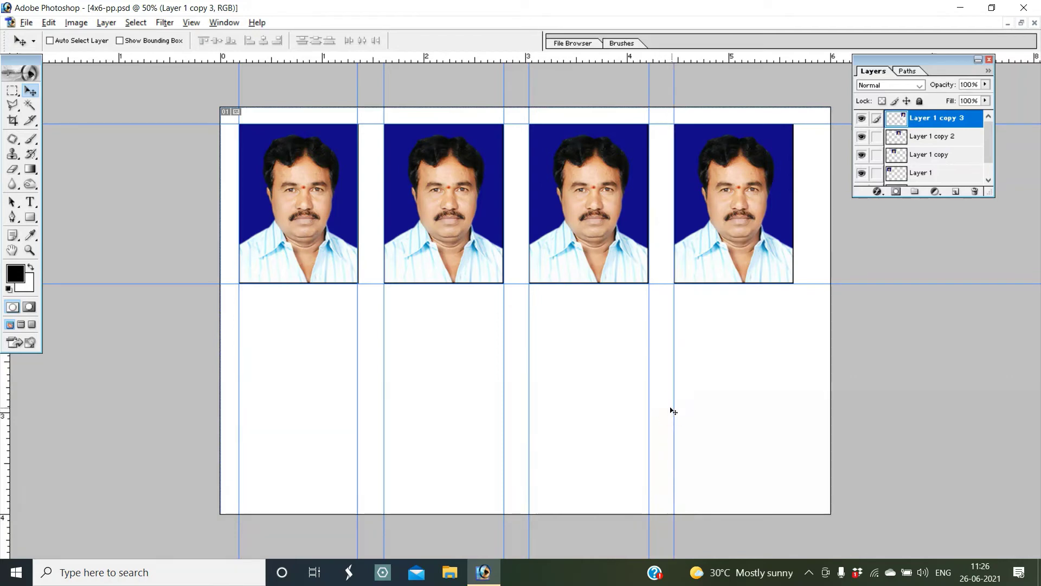
{"action": "left_click_drag", "start_coordinate": [3, 371], "coordinate": [793, 388]}
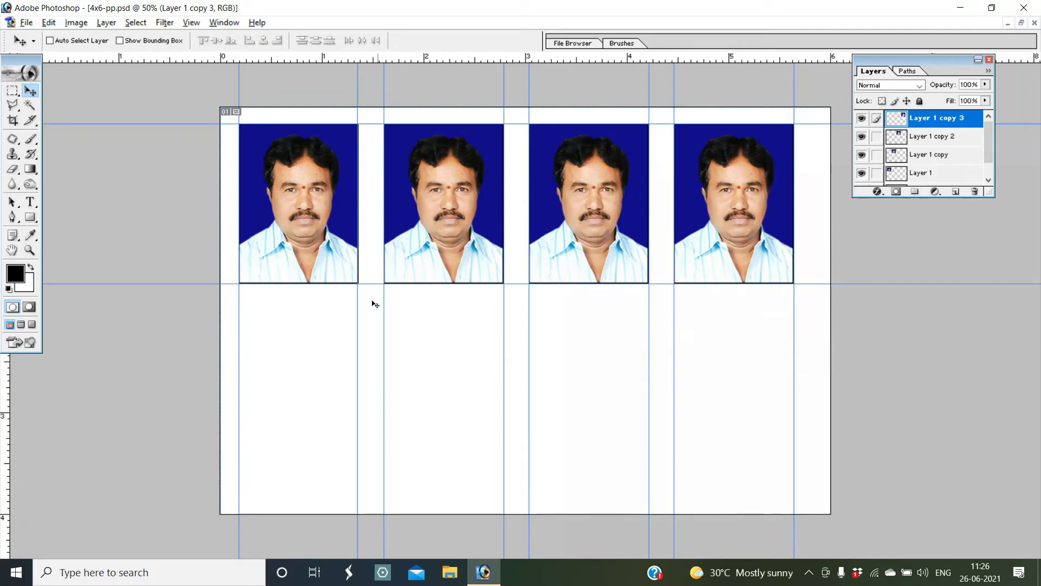
- Duplicate the first photo straight down as the first photo of the second row, leaving a gap below the top row
{"action": "left_click", "coordinate": [356, 326]}
{"action": "left_click", "coordinate": [332, 239]}
{"action": "right_click", "coordinate": [334, 241]}
{"action": "left_click", "coordinate": [347, 243]}
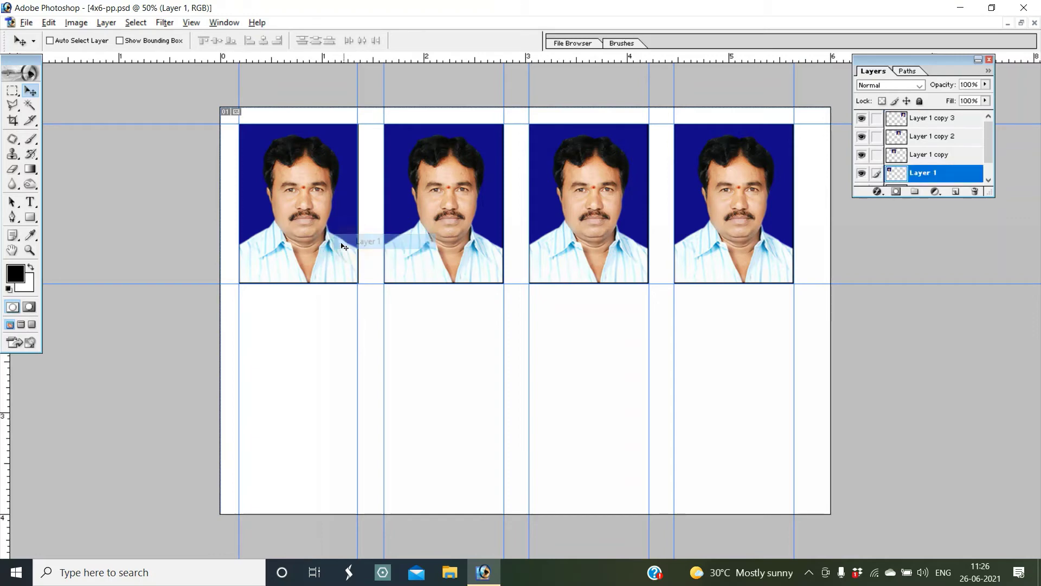
{"action": "left_click", "coordinate": [333, 259]}
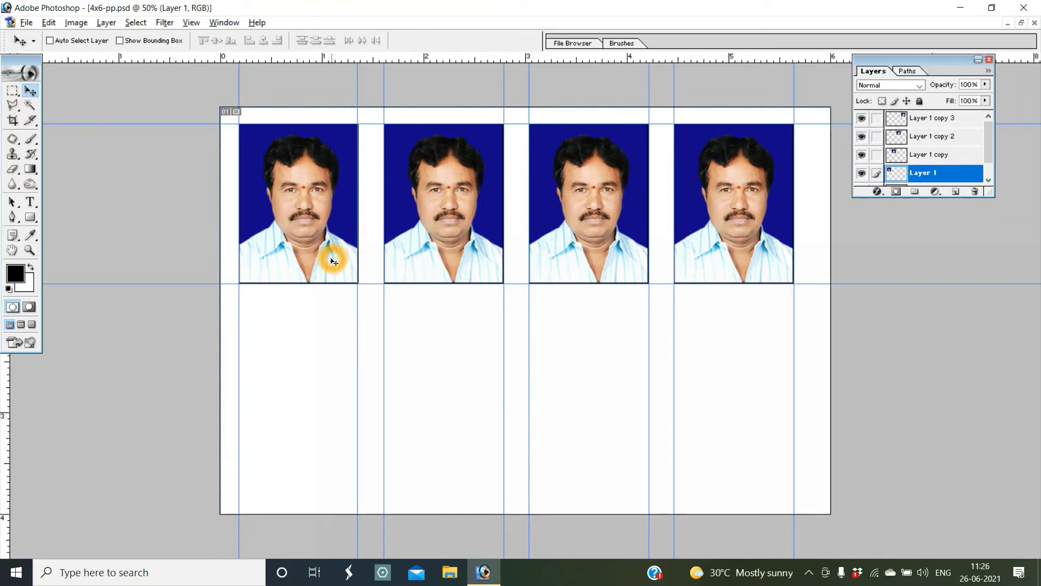
{"action": "left_click_drag", "start_coordinate": [328, 239], "coordinate": [325, 423]}
{"action": "left_click_drag", "start_coordinate": [323, 422], "coordinate": [324, 422]}
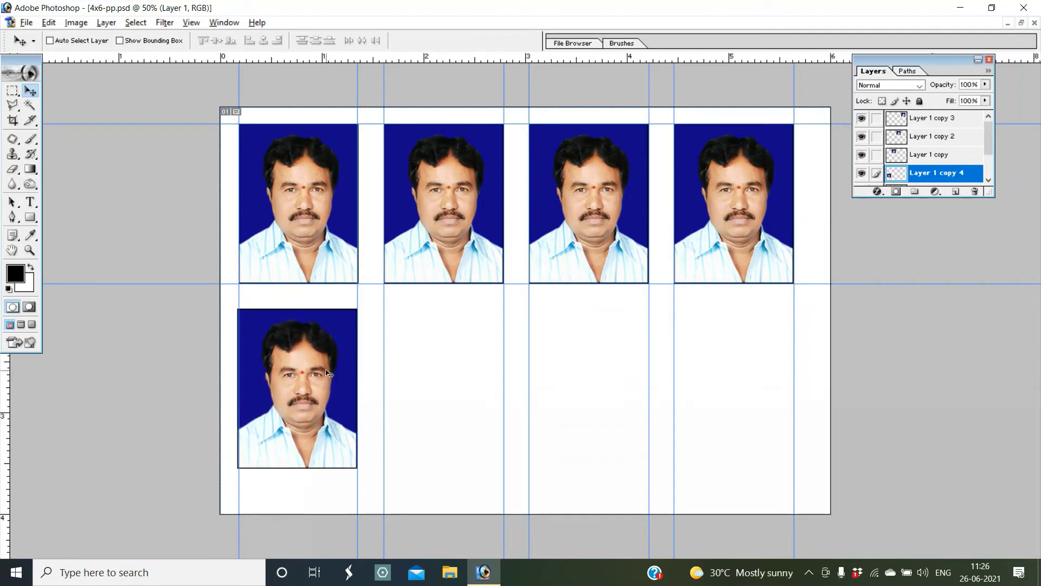
{"action": "left_click_drag", "start_coordinate": [329, 342], "coordinate": [329, 348]}
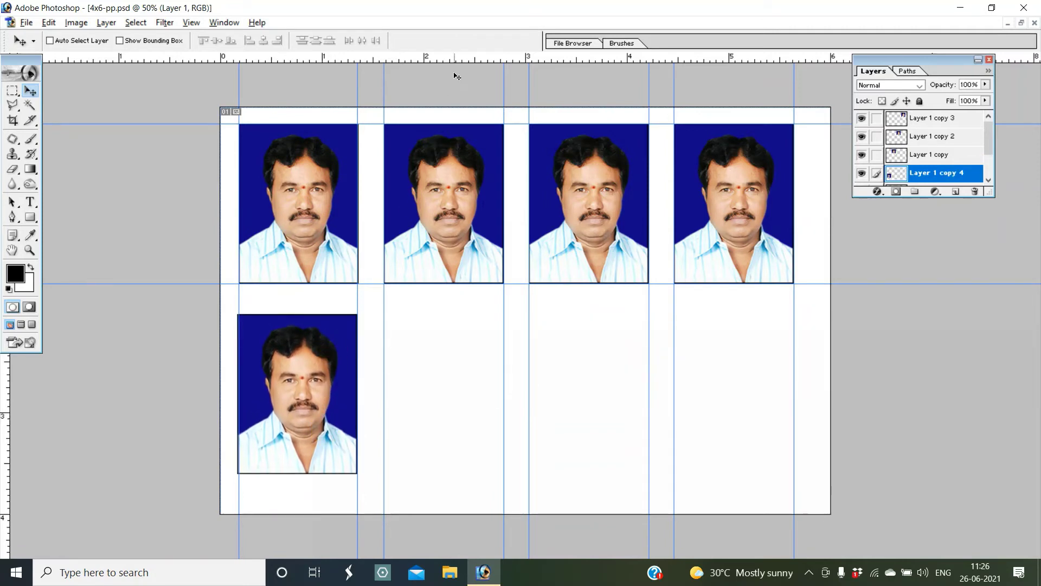
- Add horizontal guides along the upper and lower edges of the second-row photo and through the middle of the gap between rows
{"action": "left_click_drag", "start_coordinate": [457, 59], "coordinate": [459, 313]}
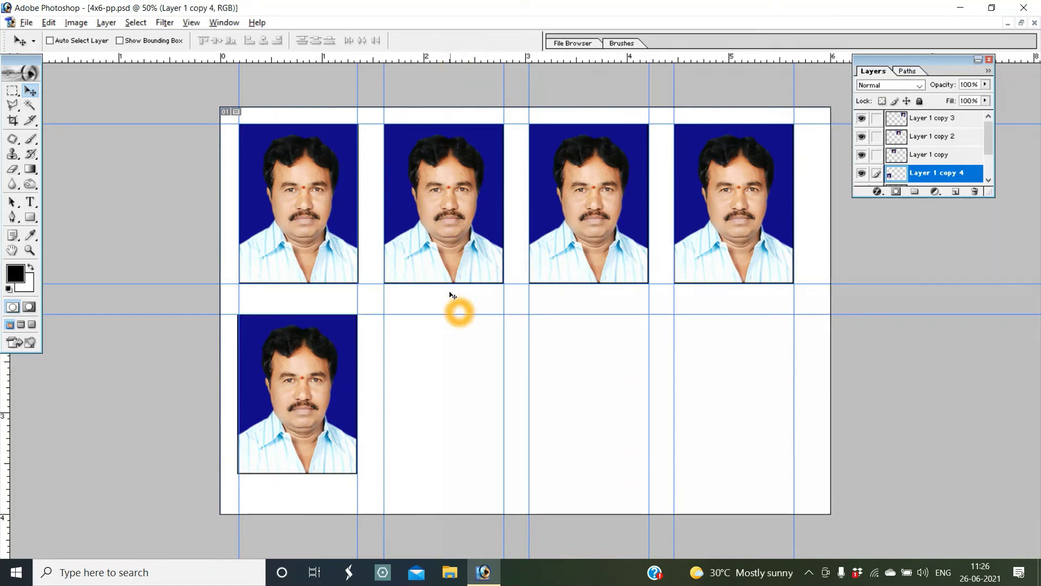
{"action": "left_click_drag", "start_coordinate": [580, 63], "coordinate": [485, 475]}
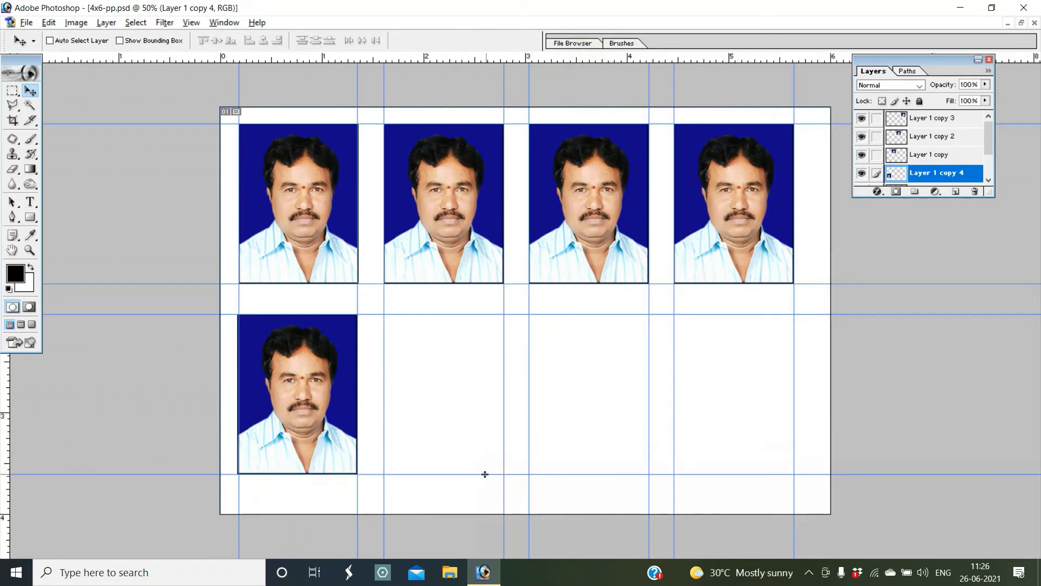
{"action": "left_click", "coordinate": [324, 260]}
{"action": "left_click", "coordinate": [336, 247]}
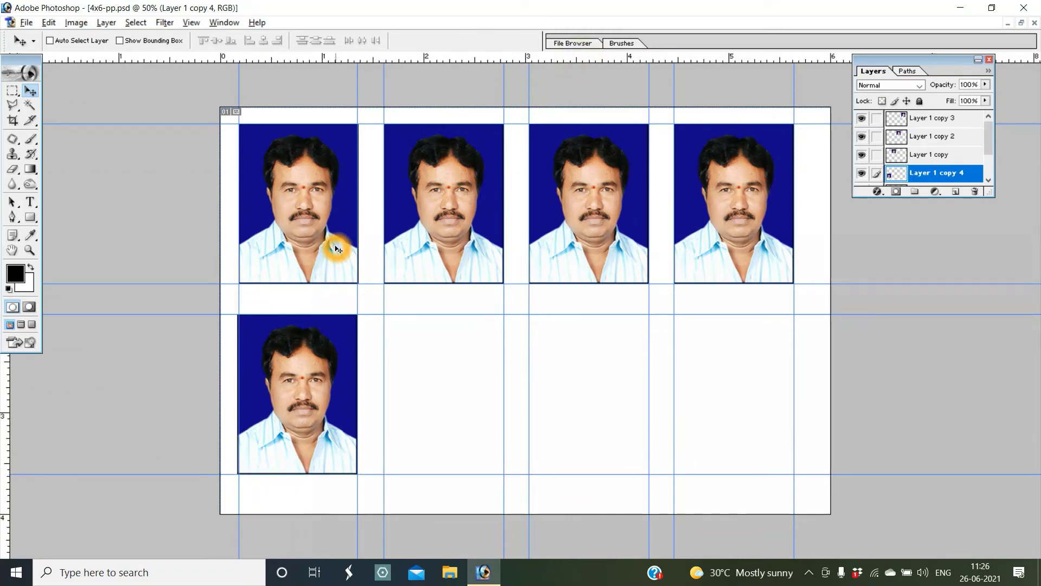
{"action": "left_click", "coordinate": [310, 296]}
{"action": "left_click_drag", "start_coordinate": [510, 61], "coordinate": [481, 298]}
{"action": "left_click", "coordinate": [329, 265]}
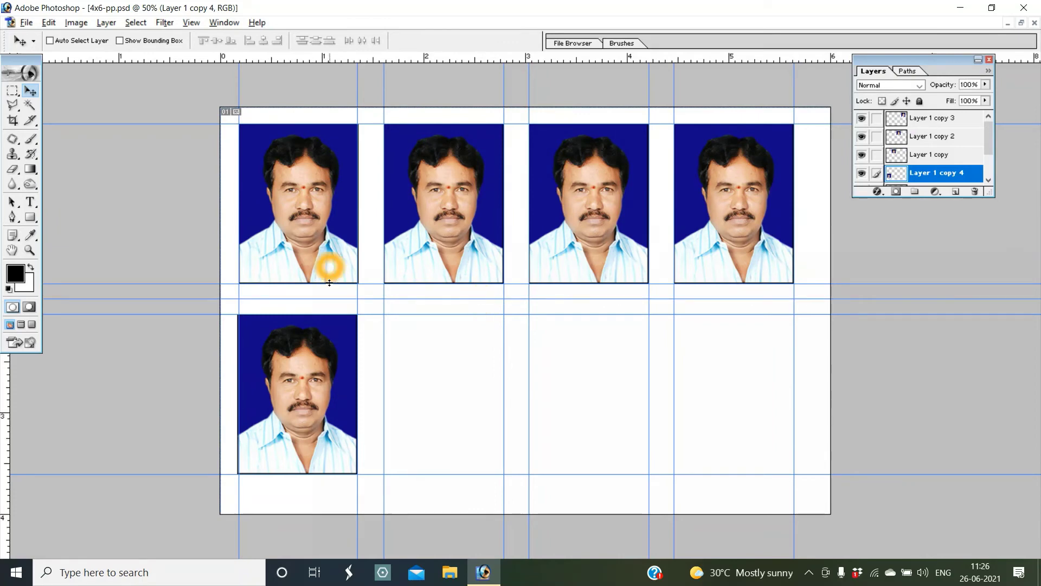
{"action": "left_click", "coordinate": [349, 293]}
{"action": "left_click", "coordinate": [368, 324]}
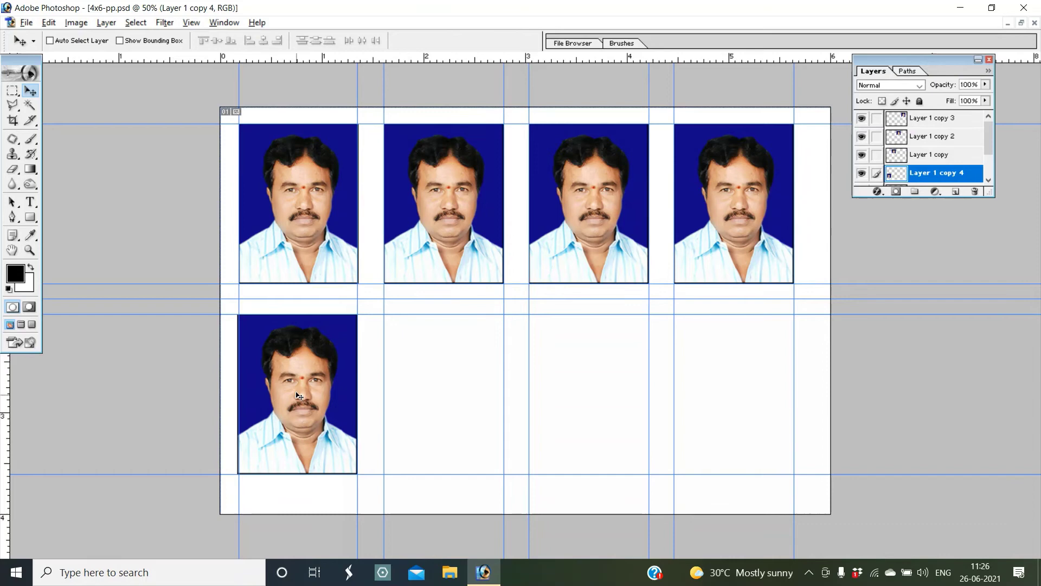
- Duplicate the second-row photo three times across the row, aligning each copy with the guides beneath the top-row photos
{"action": "left_click", "coordinate": [325, 370]}
{"action": "right_click", "coordinate": [326, 372]}
{"action": "left_click", "coordinate": [328, 375]}
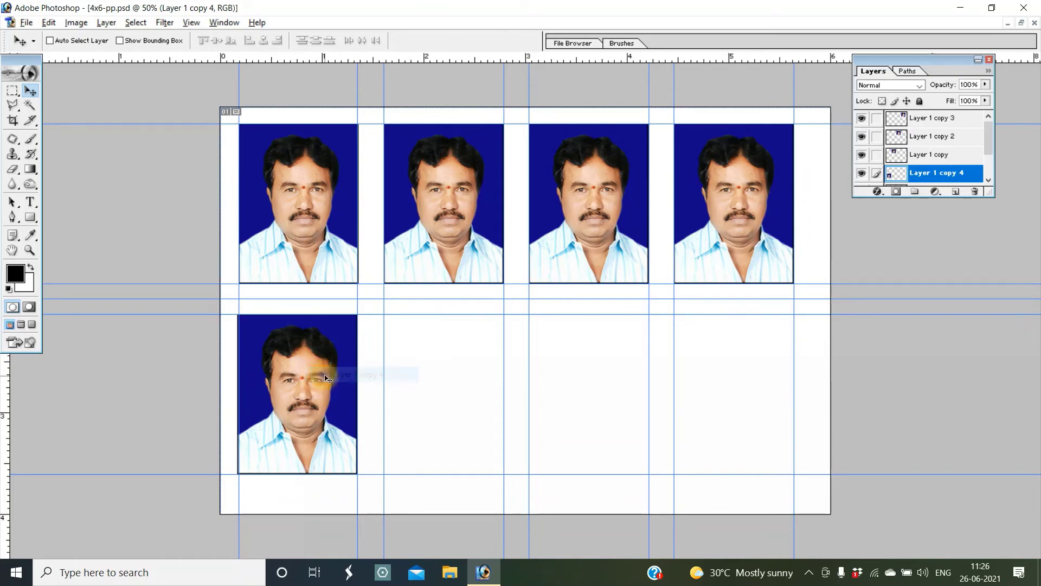
{"action": "left_click_drag", "start_coordinate": [325, 380], "coordinate": [696, 424]}
{"action": "left_click", "coordinate": [681, 423]}
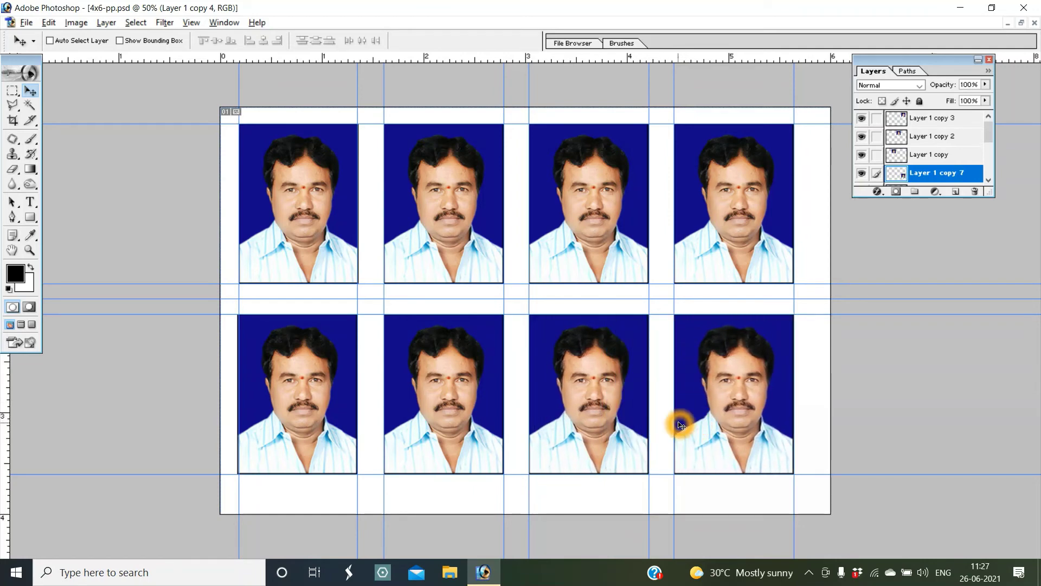
{"action": "left_click", "coordinate": [636, 418]}
{"action": "left_click", "coordinate": [508, 252]}
{"action": "left_click", "coordinate": [532, 276]}
{"action": "left_click", "coordinate": [517, 287]}
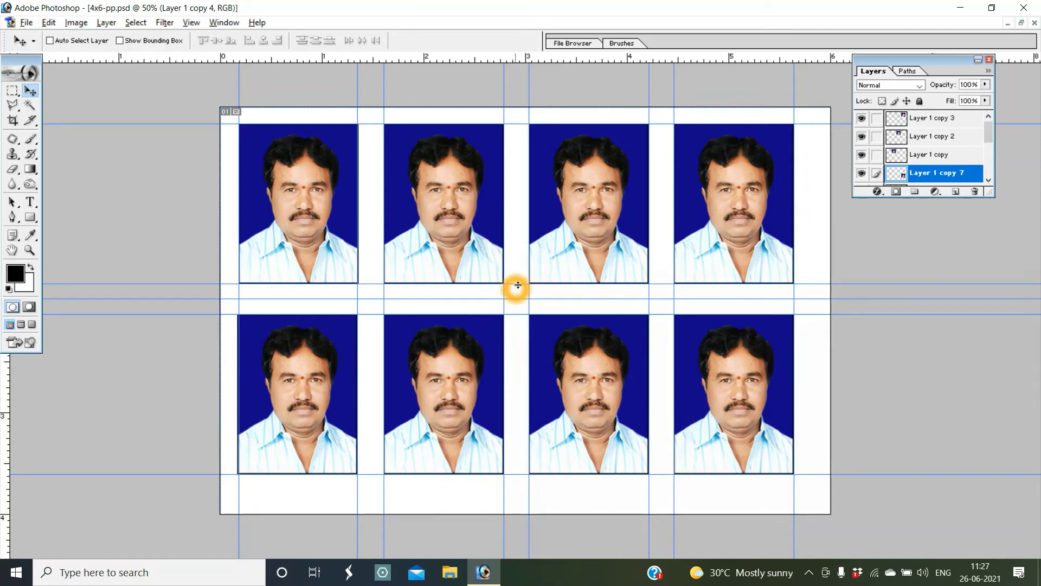
{"action": "left_click", "coordinate": [586, 230]}
{"action": "left_click", "coordinate": [553, 247]}
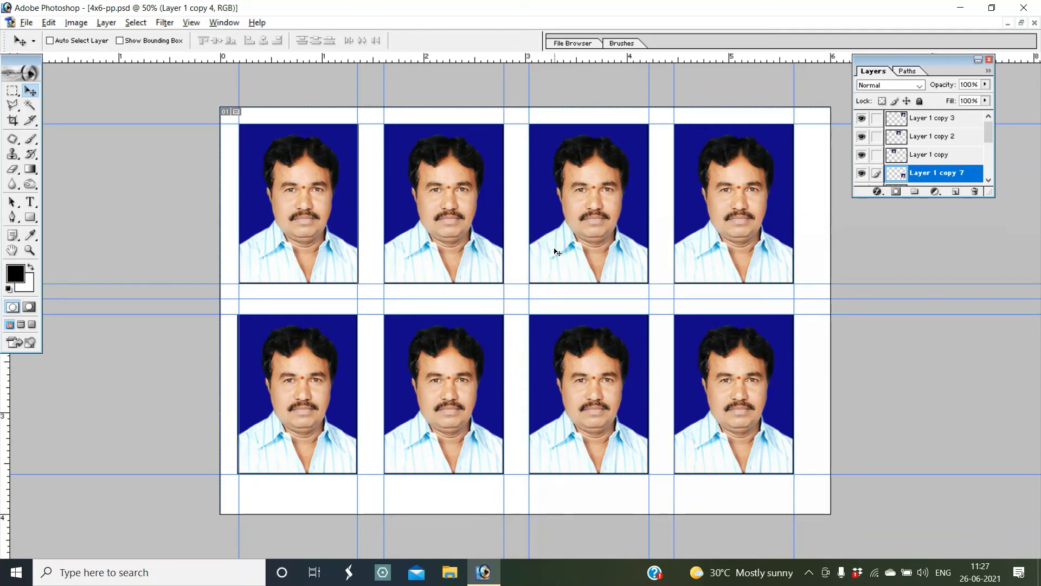
{"action": "left_click", "coordinate": [537, 245]}
{"action": "left_click", "coordinate": [548, 221]}
- Restore the maximized document to a floating window
{"action": "left_click", "coordinate": [1021, 23]}
{"action": "left_click", "coordinate": [165, 104]}
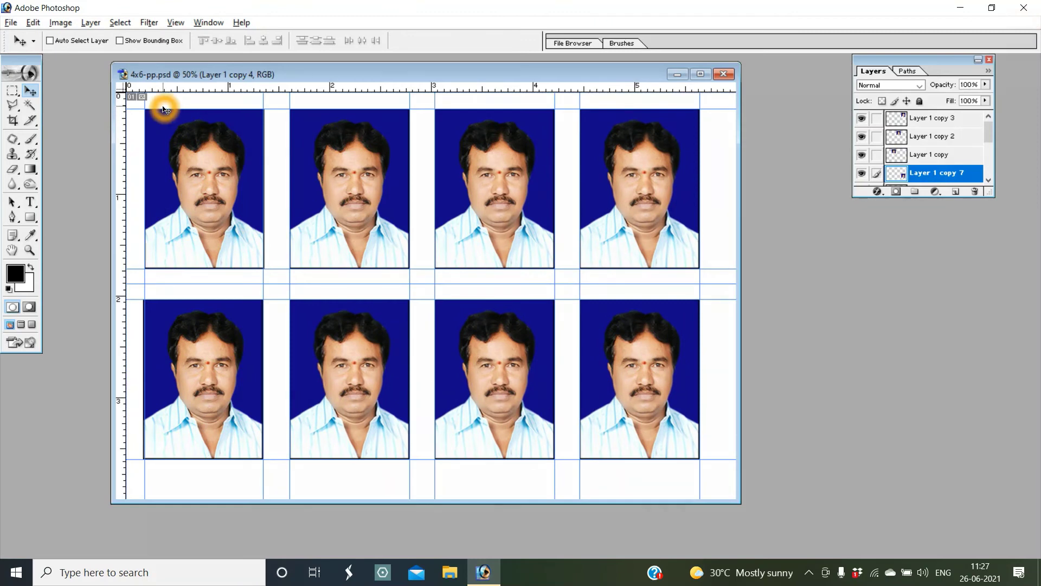
{"action": "left_click", "coordinate": [239, 87]}
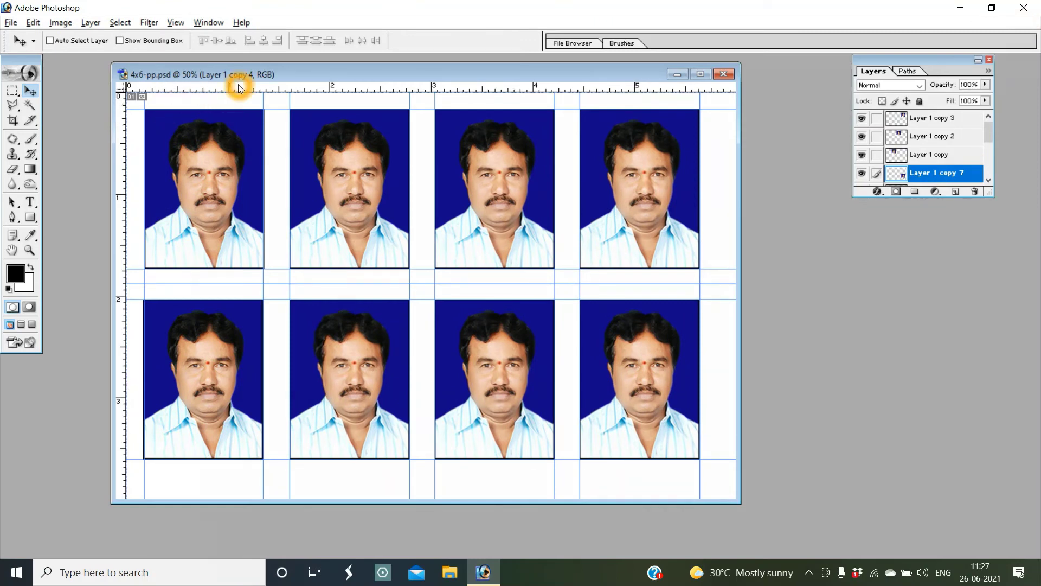
{"action": "left_click", "coordinate": [125, 87]}
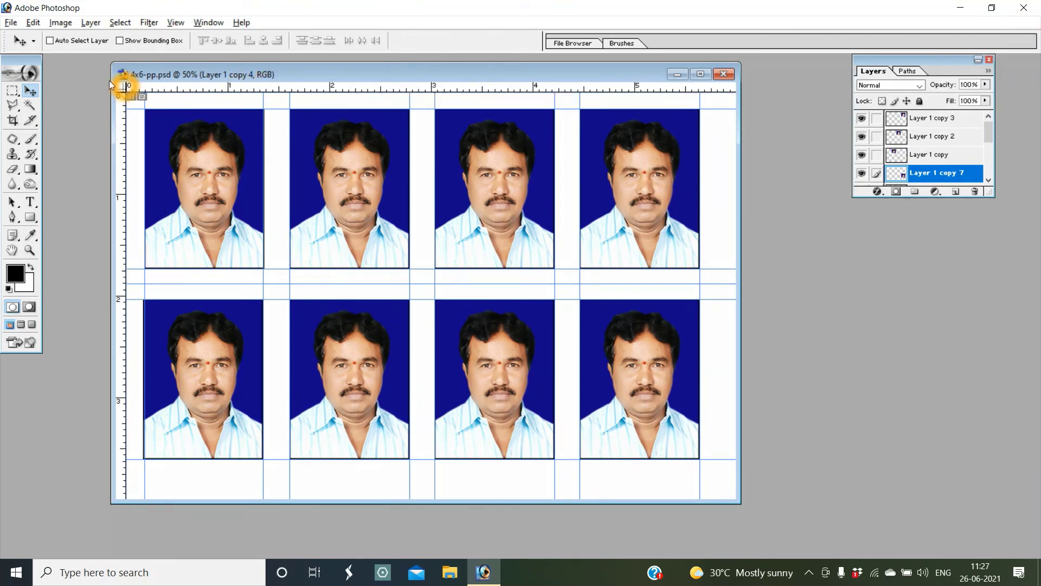
- Save the photo sheet to the Desktop as a JPEG copy named 4x6-pp copy.jpg
{"action": "left_click", "coordinate": [11, 23]}
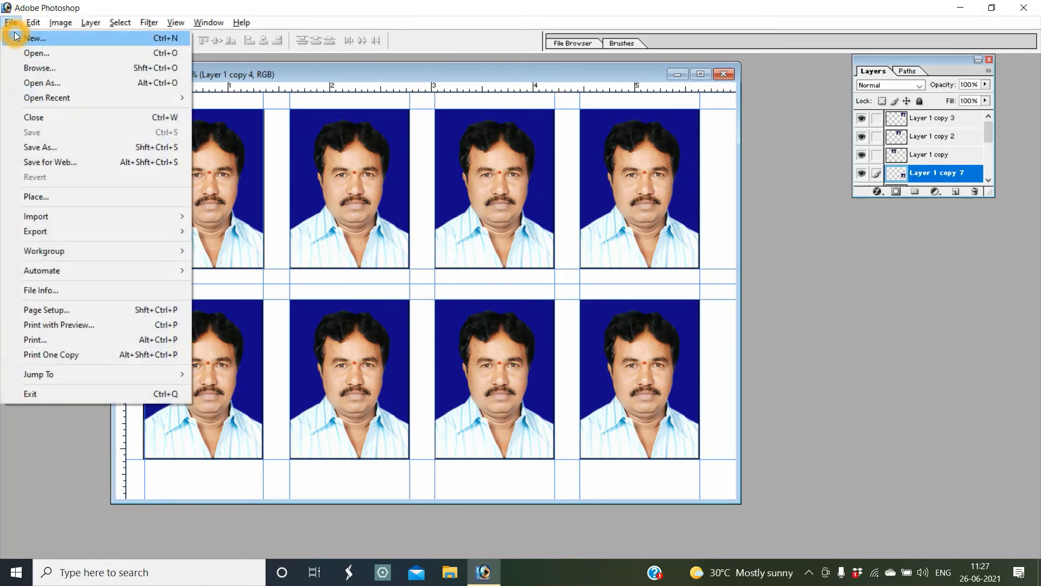
{"action": "left_click", "coordinate": [29, 54]}
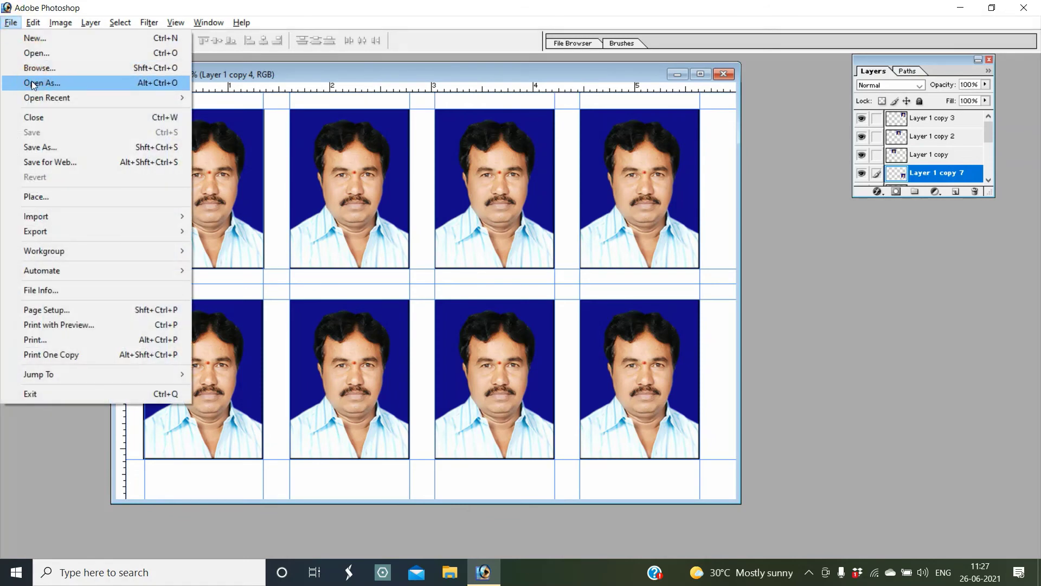
{"action": "left_click", "coordinate": [52, 149]}
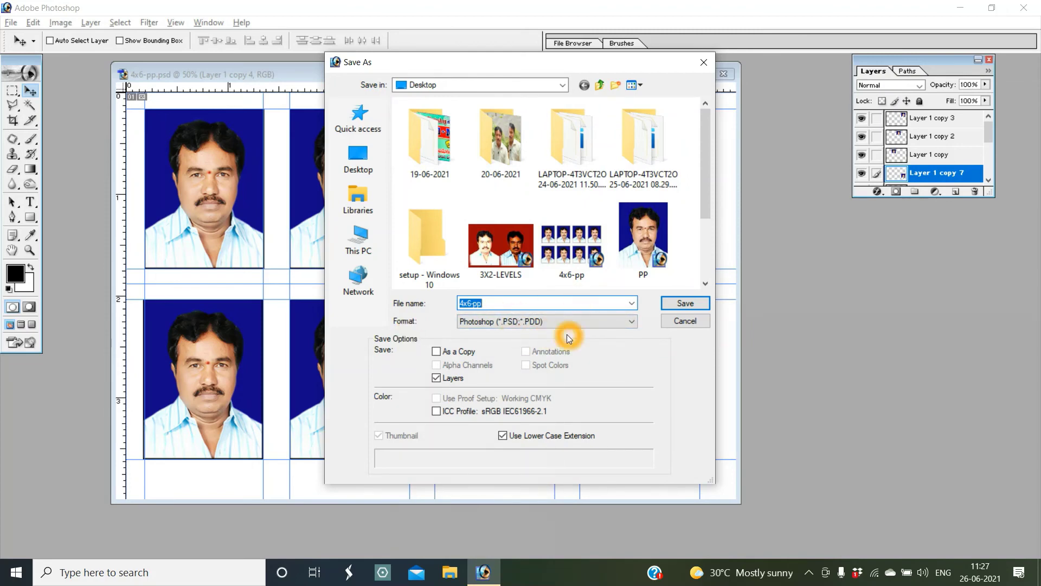
{"action": "left_click", "coordinate": [632, 324]}
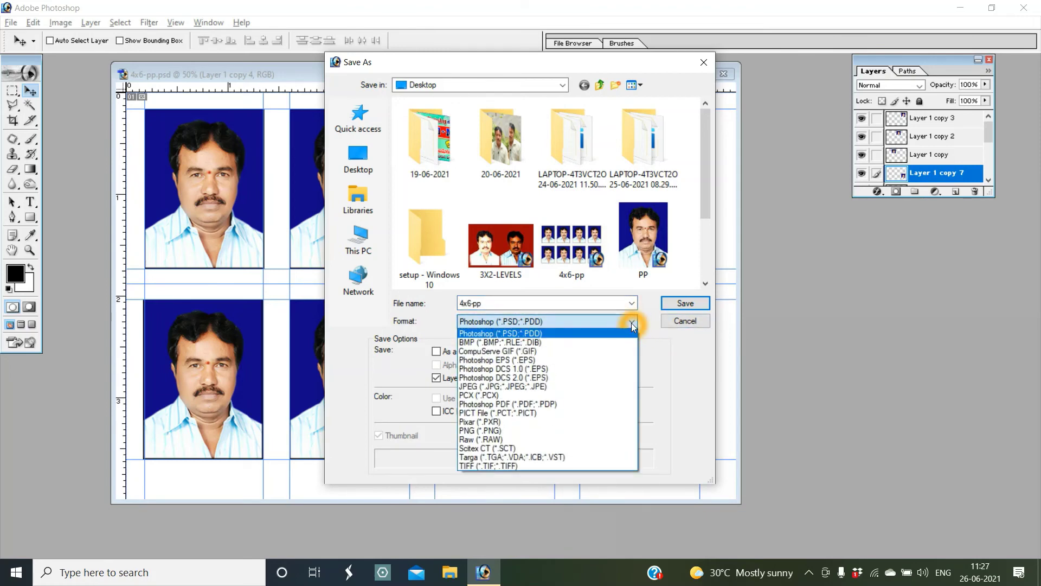
{"action": "left_click", "coordinate": [561, 386]}
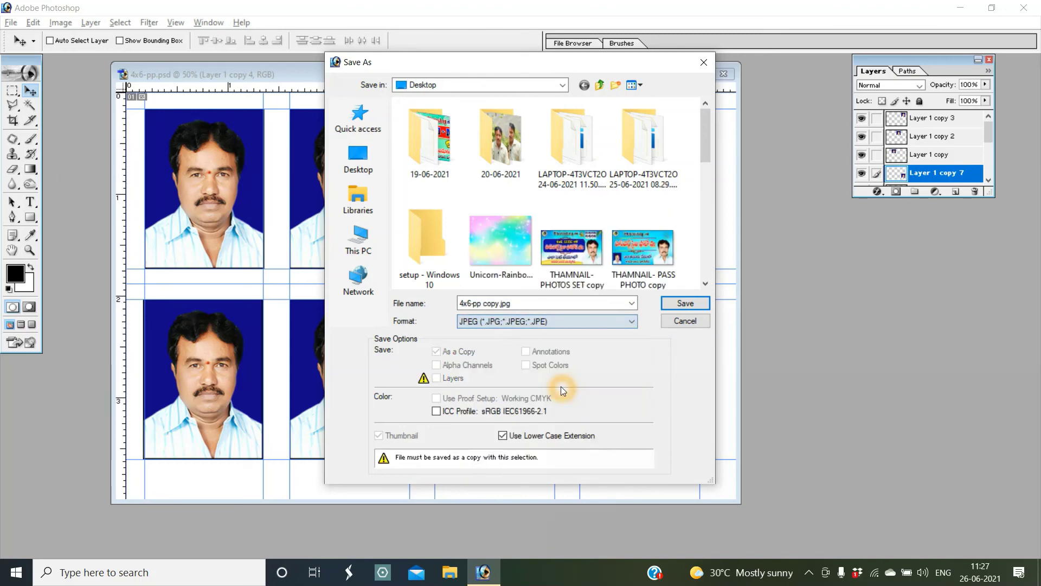
{"action": "left_click", "coordinate": [672, 305]}
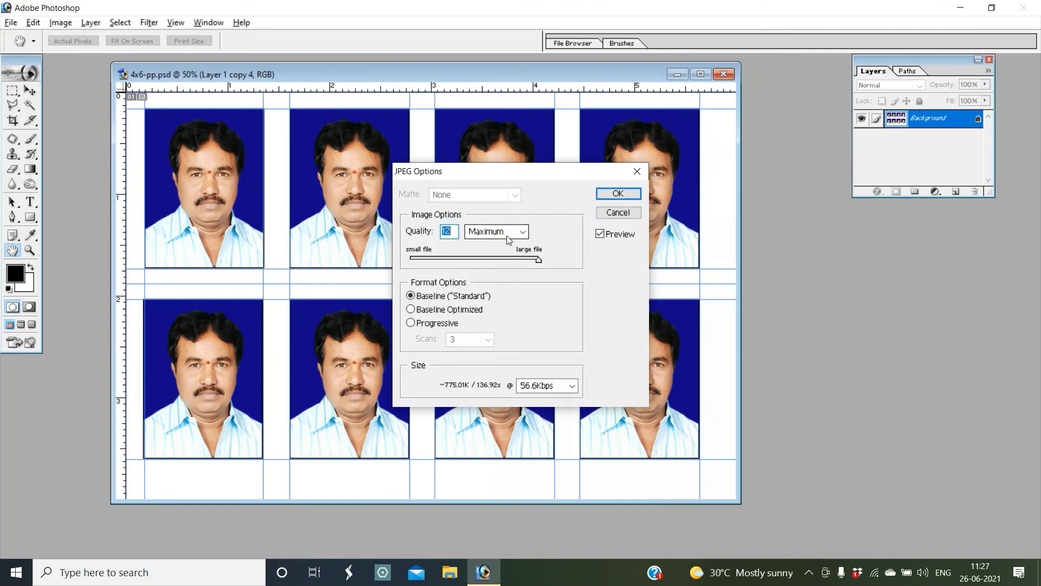
- Accept the JPEG options with Maximum quality 12 and the Baseline ("Standard") format
{"action": "left_click", "coordinate": [537, 233]}
{"action": "left_click", "coordinate": [450, 296]}
{"action": "left_click", "coordinate": [616, 196]}
{"action": "left_click", "coordinate": [618, 197]}
{"action": "left_click", "coordinate": [609, 205]}
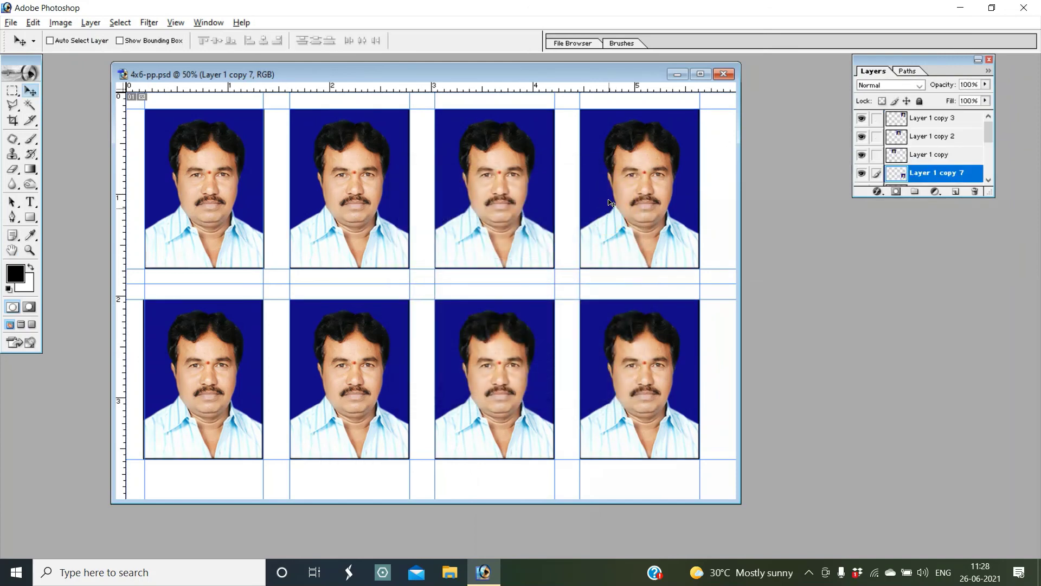
{"action": "left_click", "coordinate": [586, 122]}
{"action": "left_click_drag", "start_coordinate": [597, 77], "coordinate": [620, 79]}
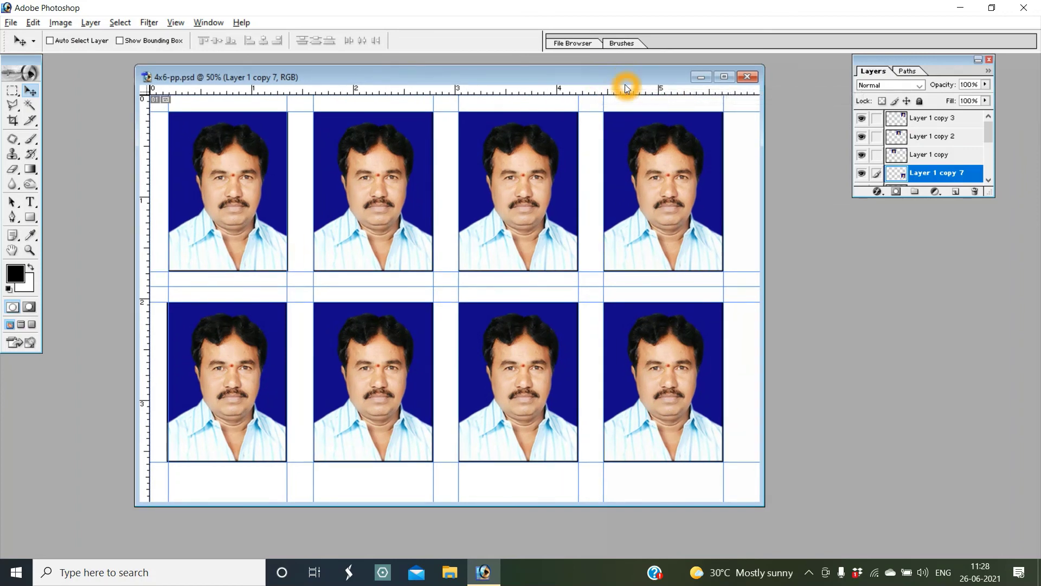